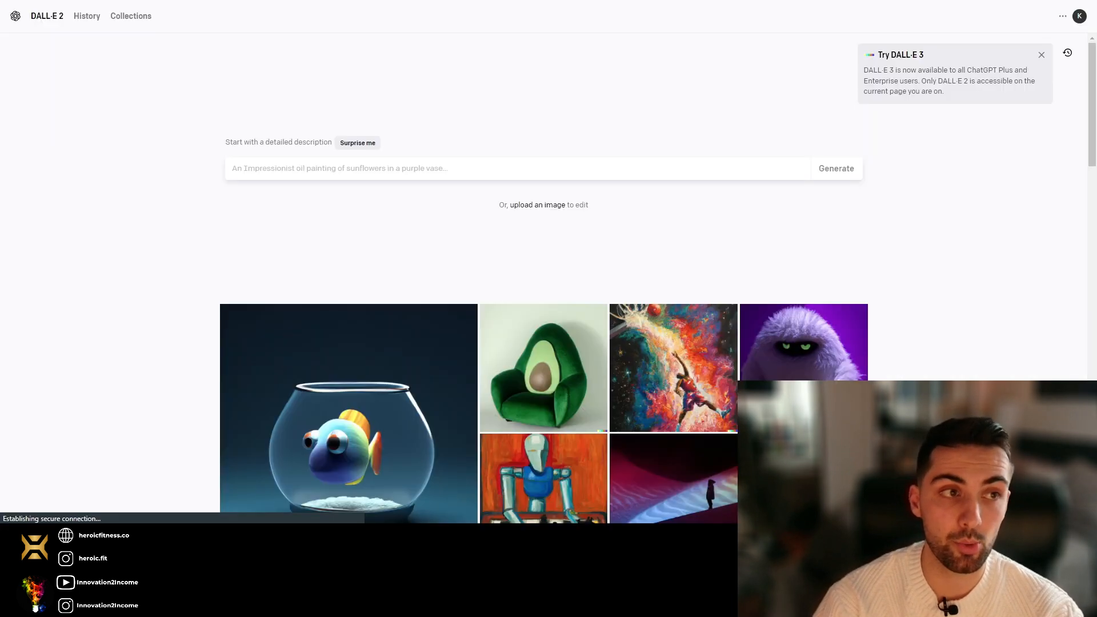
Step: Generate images from the prompt "dolphin wearing a hat, realistic"
click(474, 174)
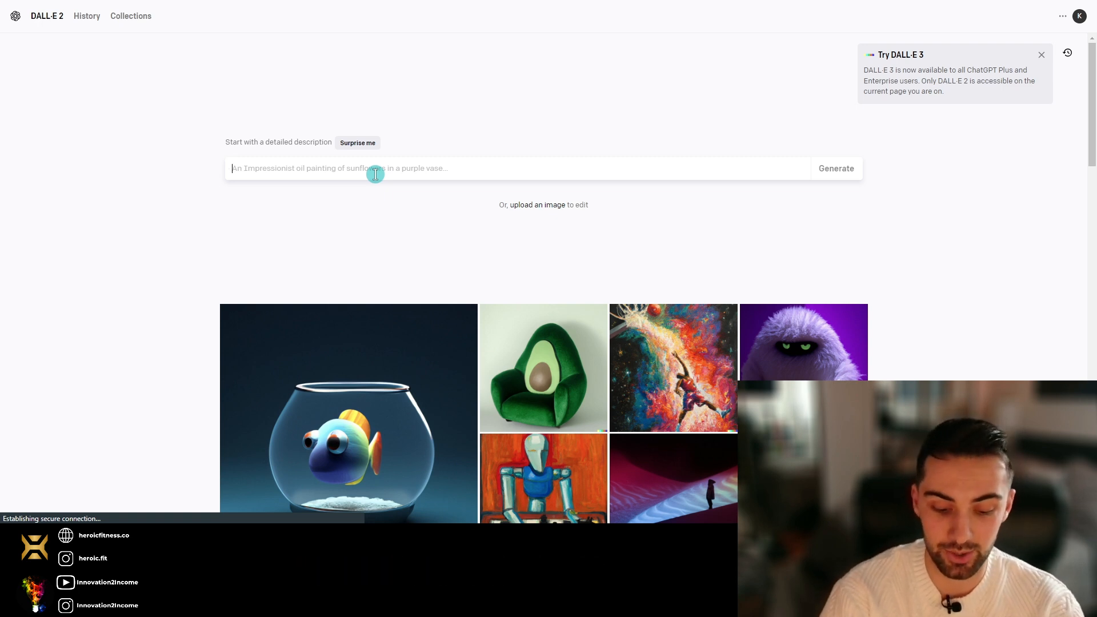
text(dolphin wearing a hat, realistic)
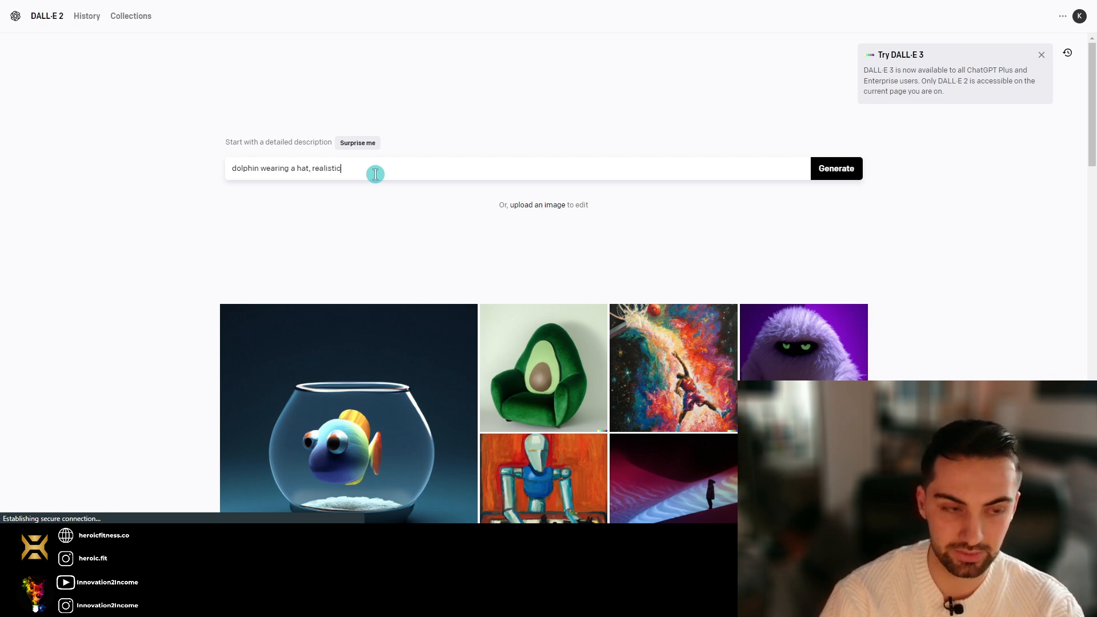
click(837, 172)
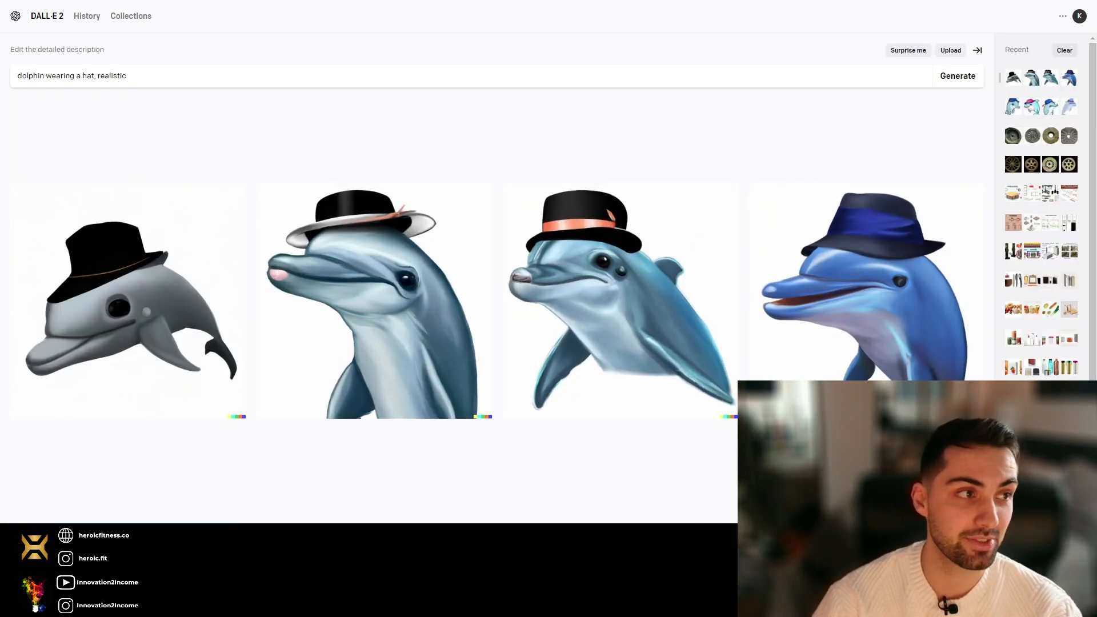
Step: Switch to Canva, search the templates for "logo", and create a blank Logo design
key(ctrl+1)
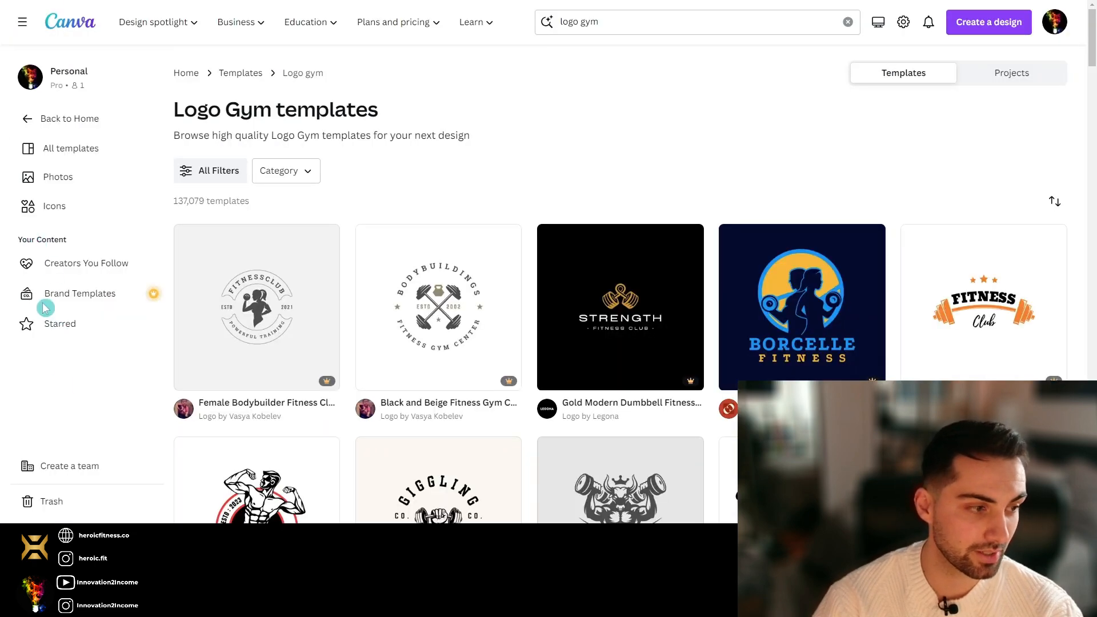
click(666, 29)
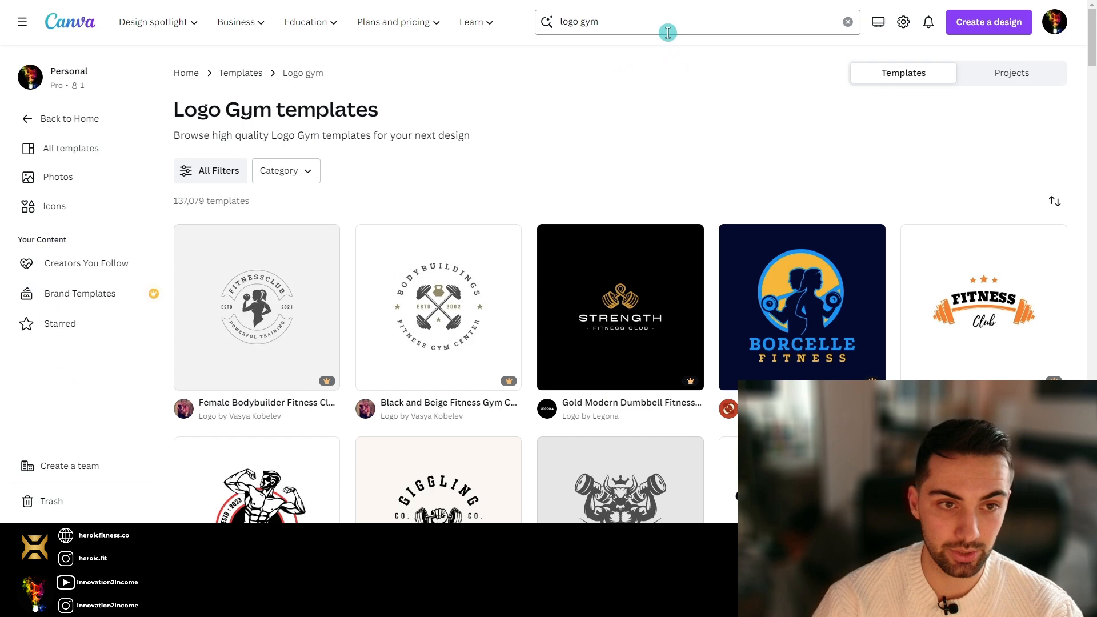
key(ctrl+shift+Left)
key(BackSpace)
key(Return)
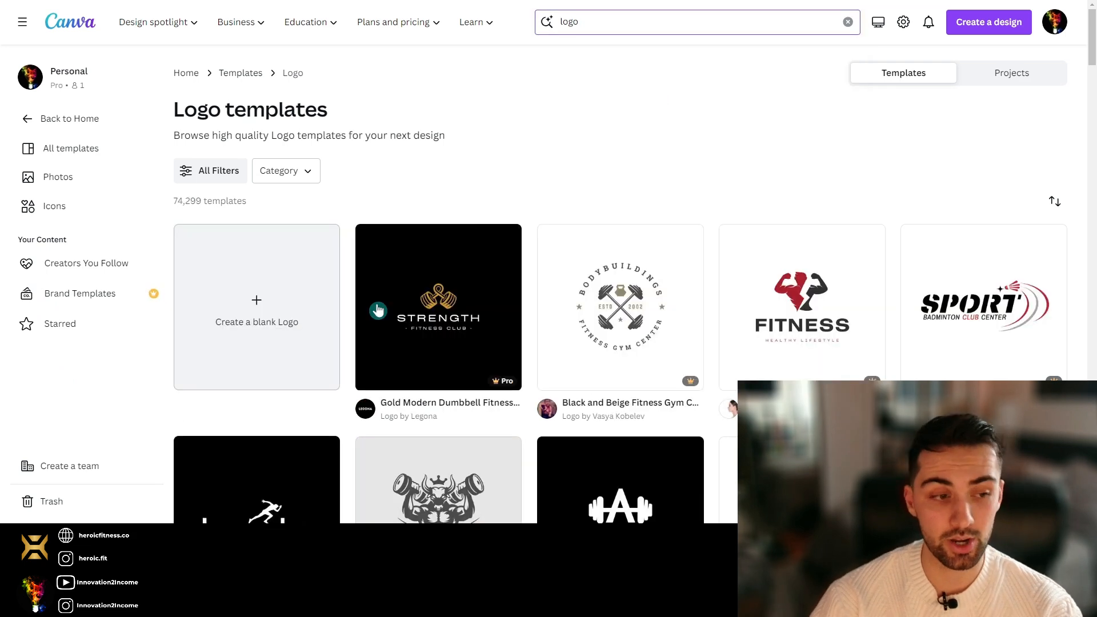
click(277, 320)
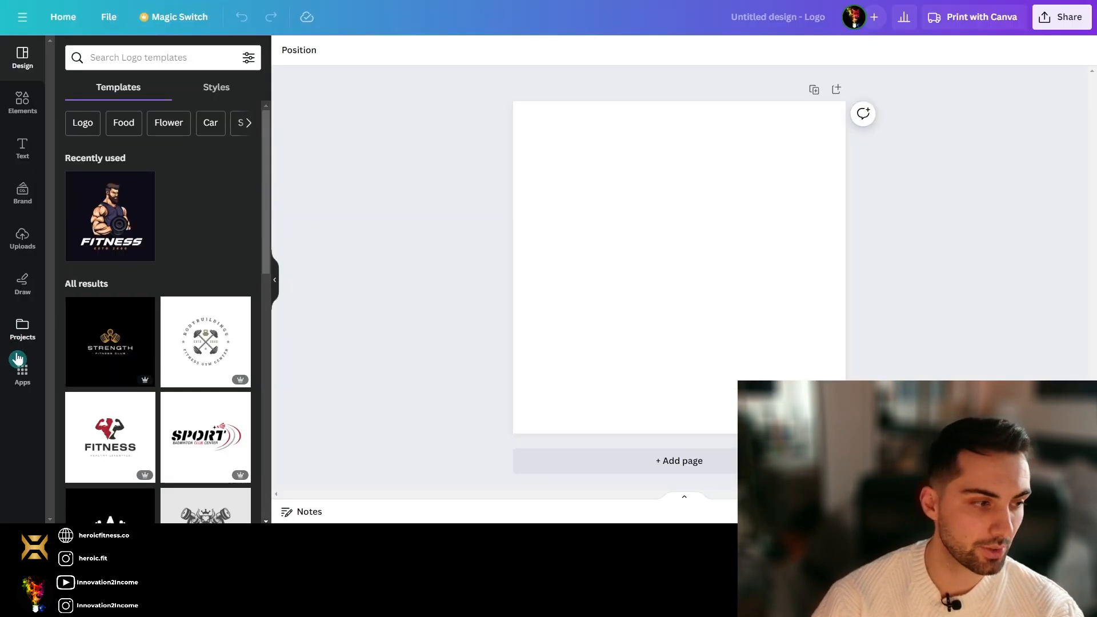
Step: Open the Magic Media app and generate images from the prompt "dolphin wearing a hat"
click(21, 370)
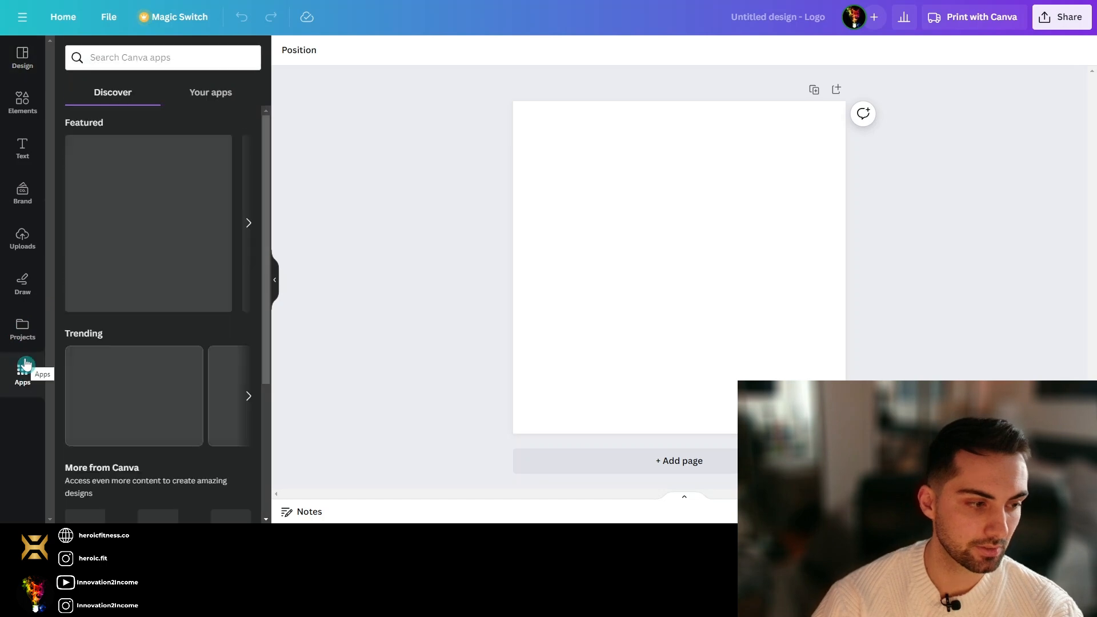
click(213, 91)
click(79, 171)
scroll(138, 304, down, 4)
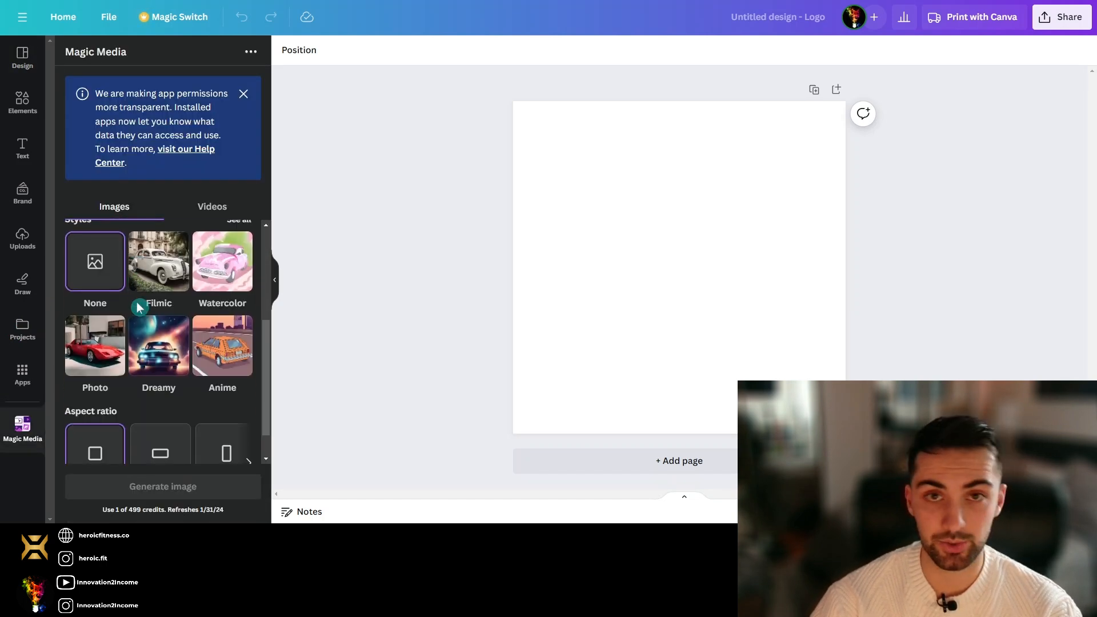
scroll(138, 304, up, 4)
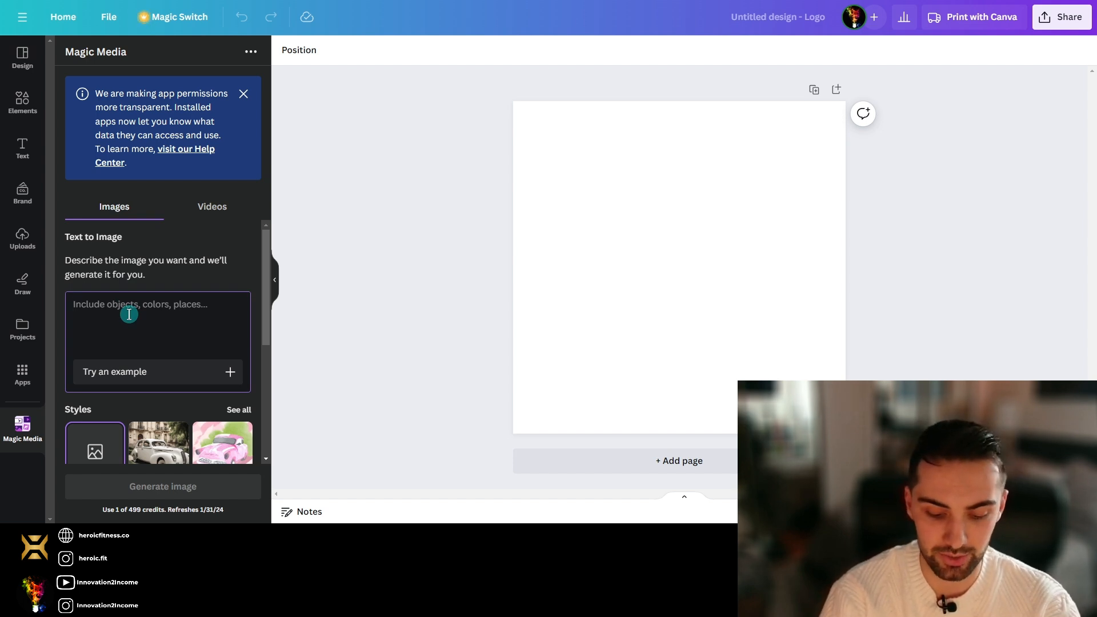
text(dolphin wearing a ha)
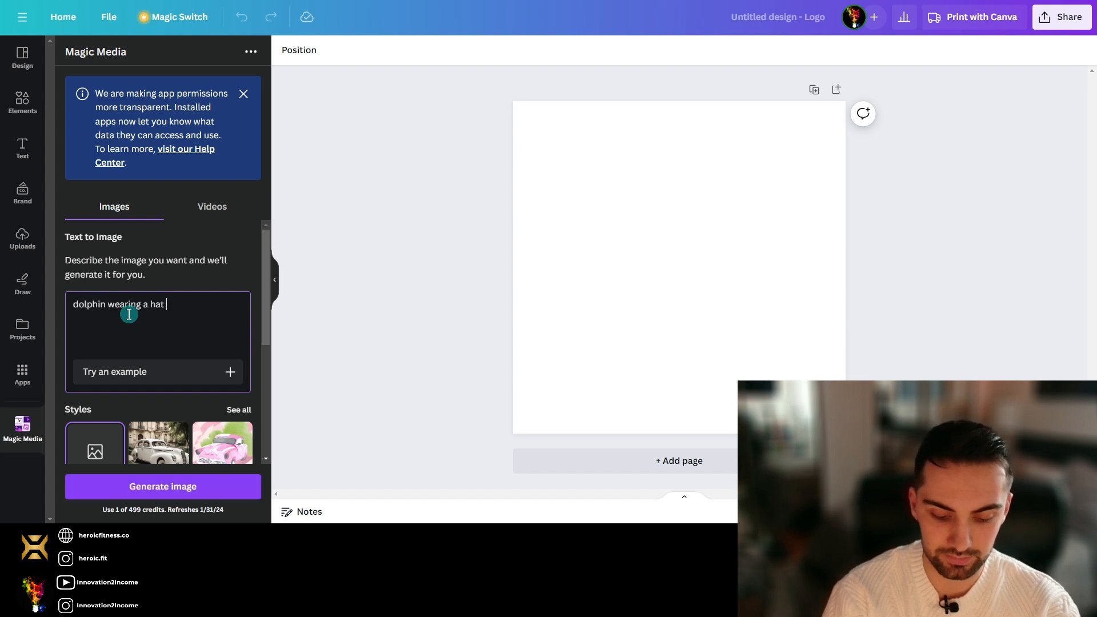
text(t)
key(Return)
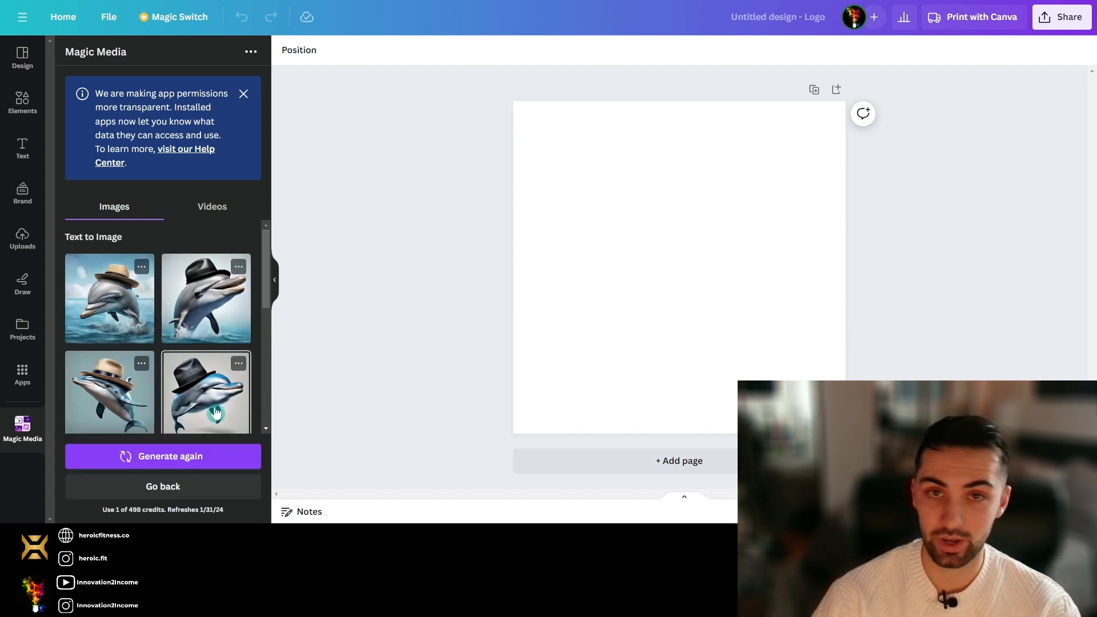
Step: Place the generated blue dolphin with the black hat on the page and remove the image's background
click(223, 410)
drag(581, 166, 542, 137)
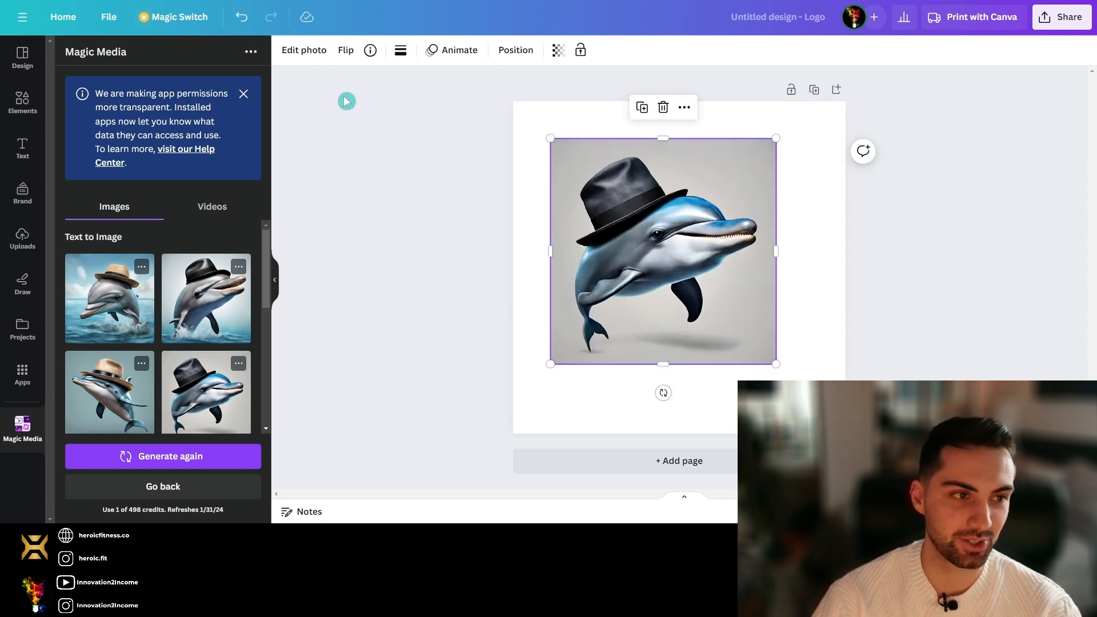
click(295, 55)
click(89, 145)
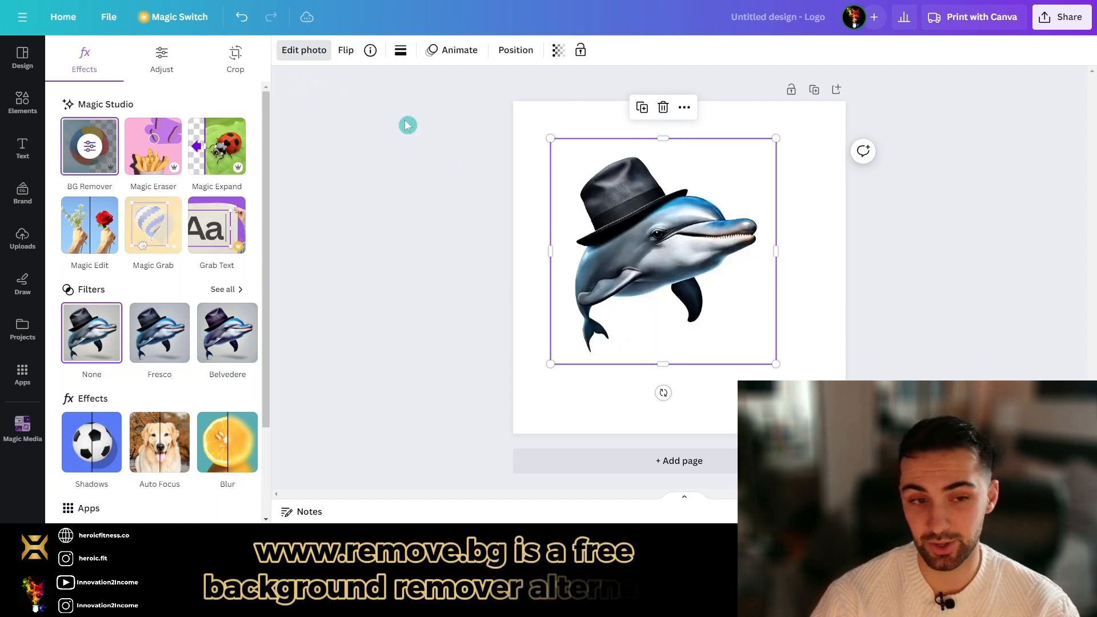
drag(733, 229, 708, 250)
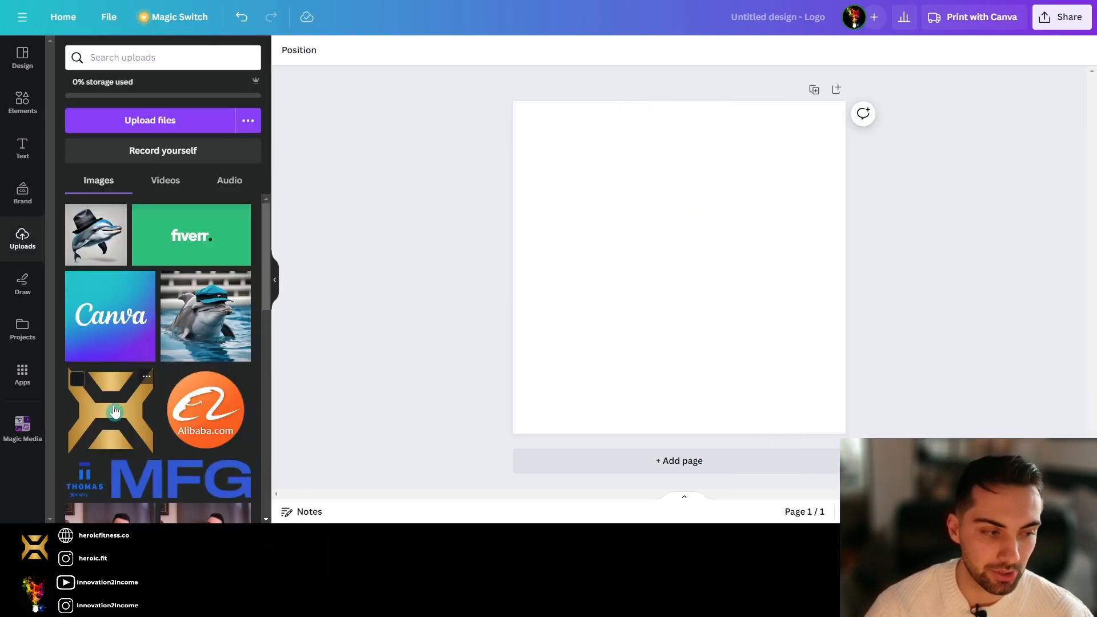
Step: Place the uploaded gold X-shaped logo on the page and enlarge it to the full page width
drag(292, 385, 632, 323)
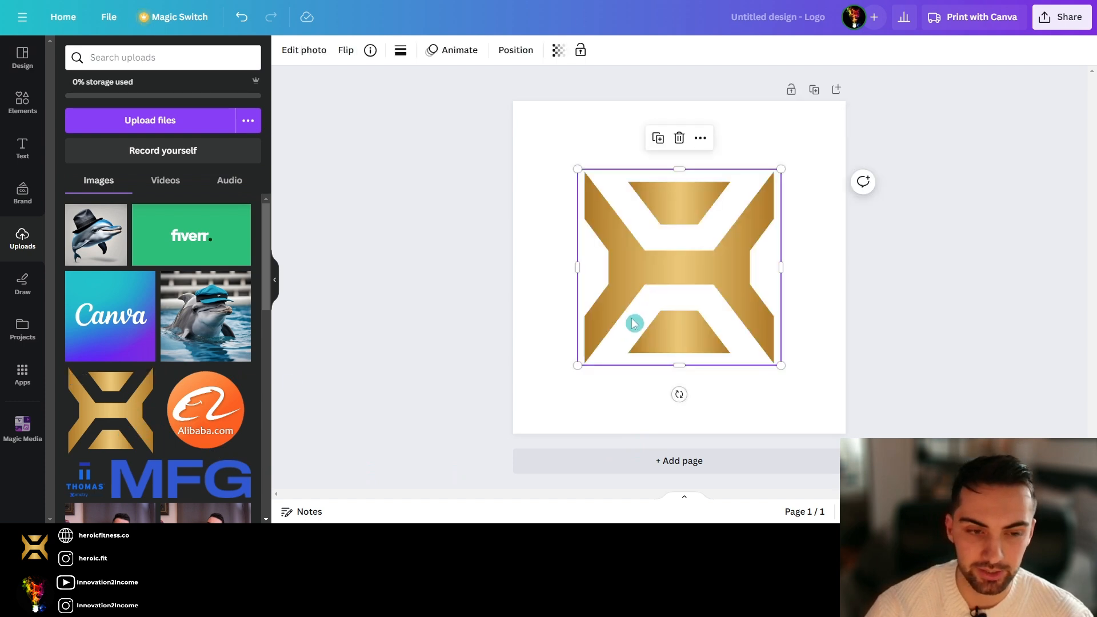
drag(782, 171, 845, 99)
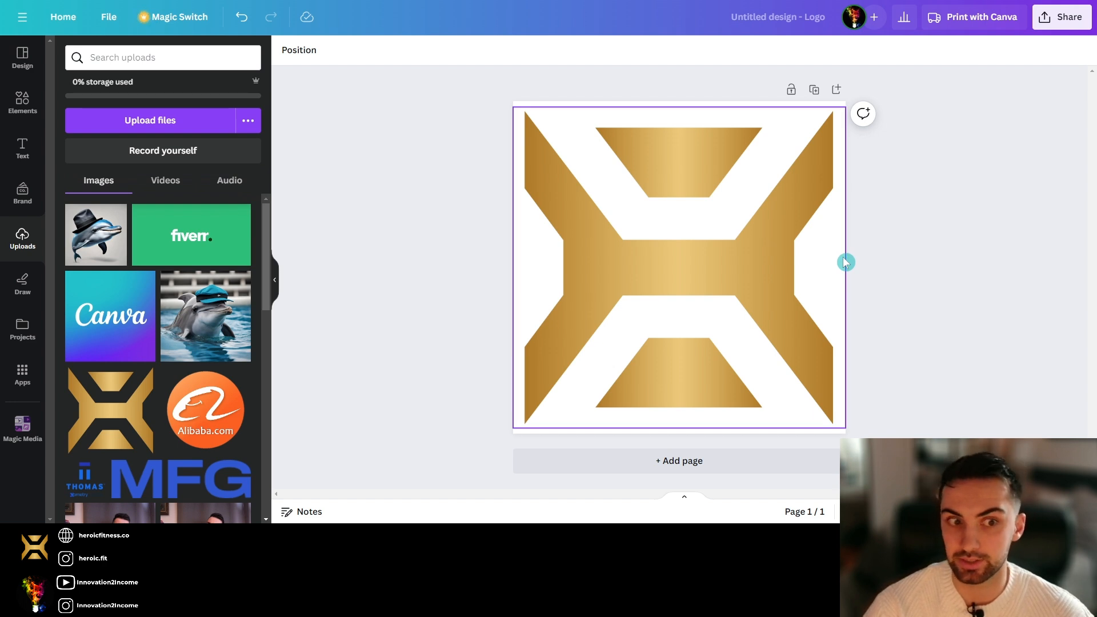
Step: Add a square shape to the page and fill it with black
click(23, 103)
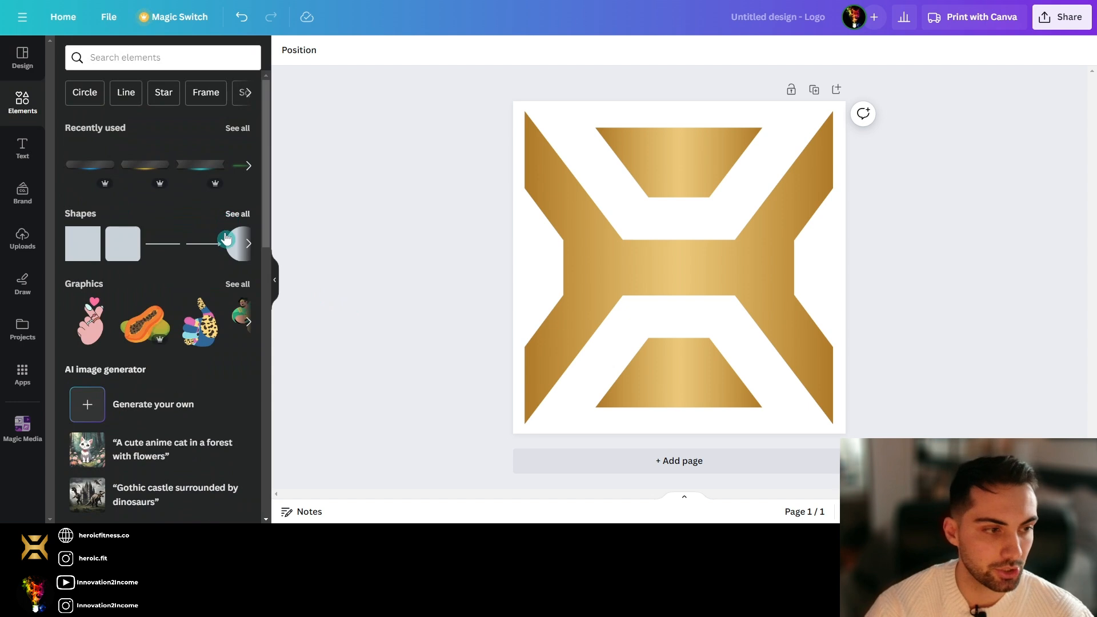
click(228, 215)
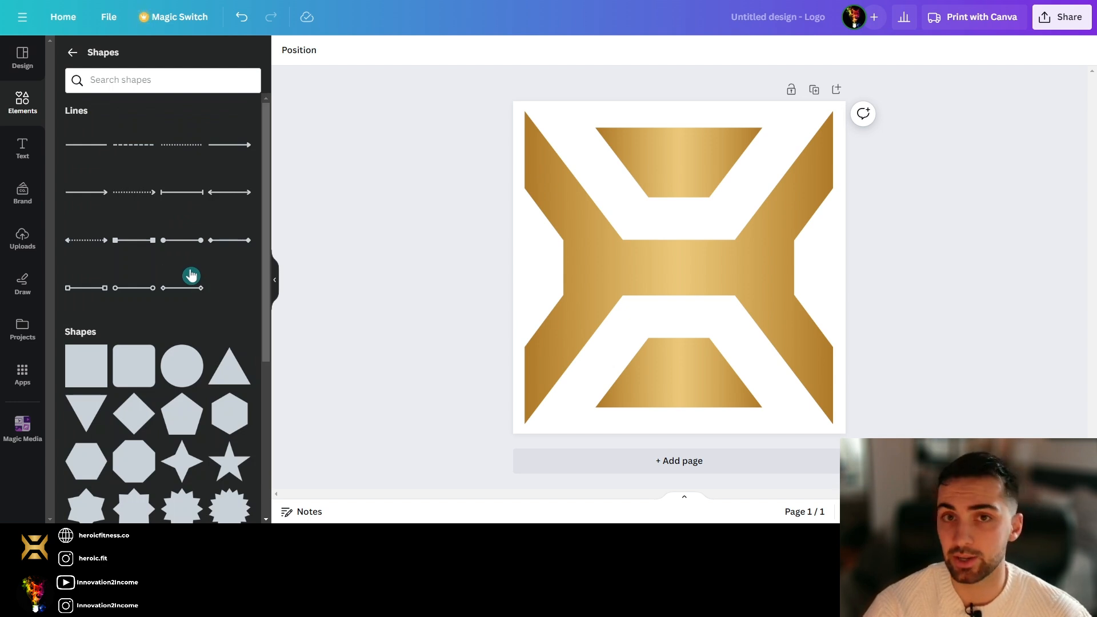
key(r)
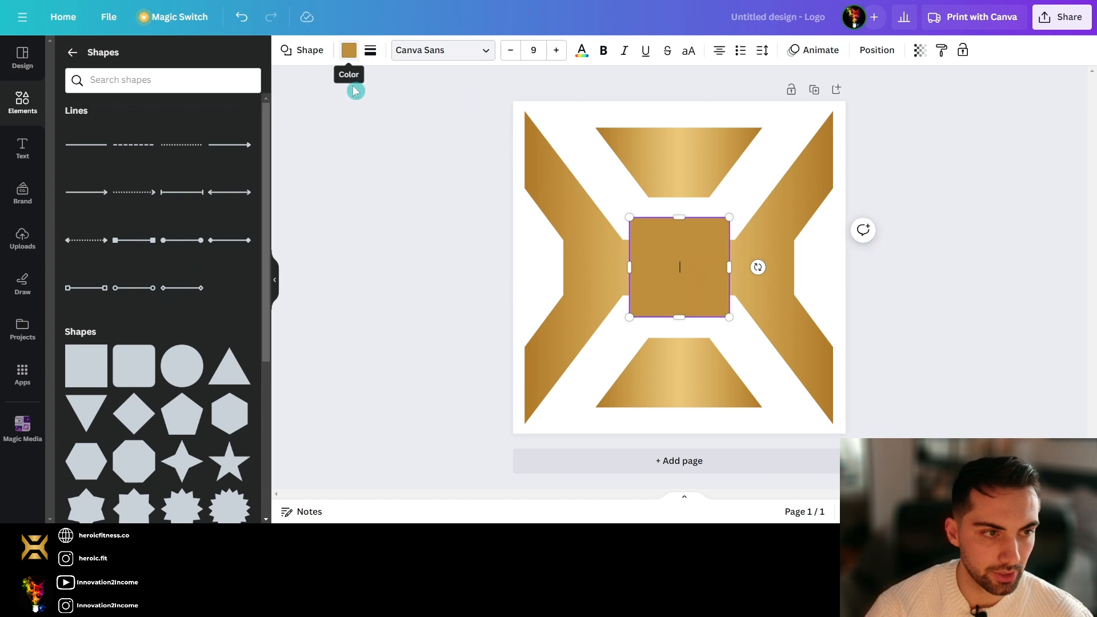
click(350, 53)
click(136, 125)
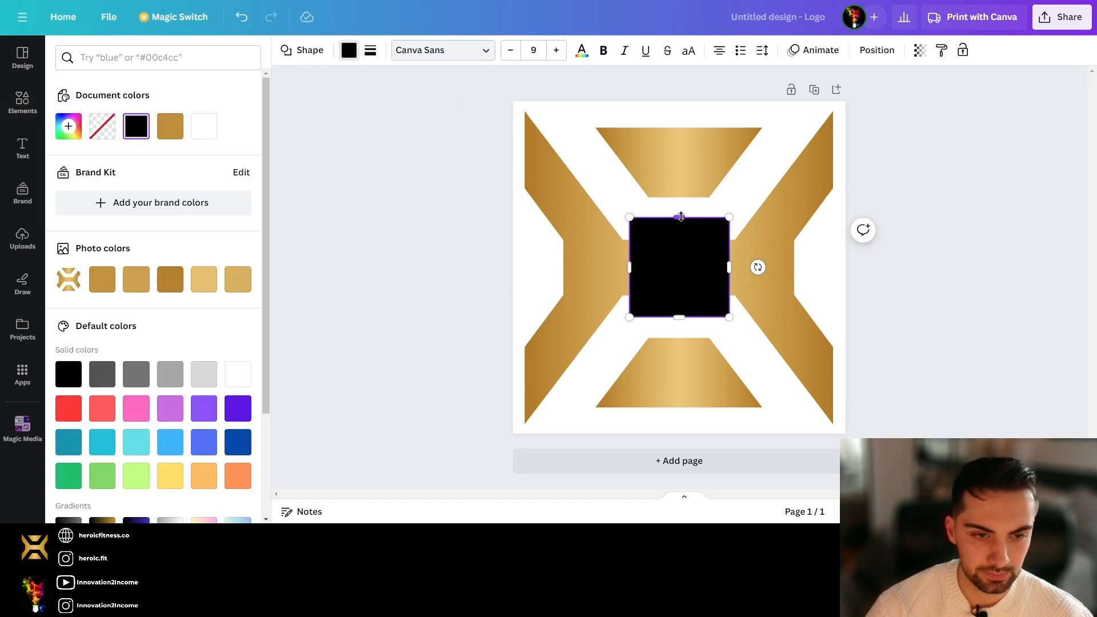
Step: Resize the black square into a rectangle exactly covering the gold logo's central horizontal bar
drag(689, 220, 689, 240)
drag(679, 317, 679, 295)
drag(730, 267, 794, 266)
drag(629, 267, 564, 267)
click(907, 304)
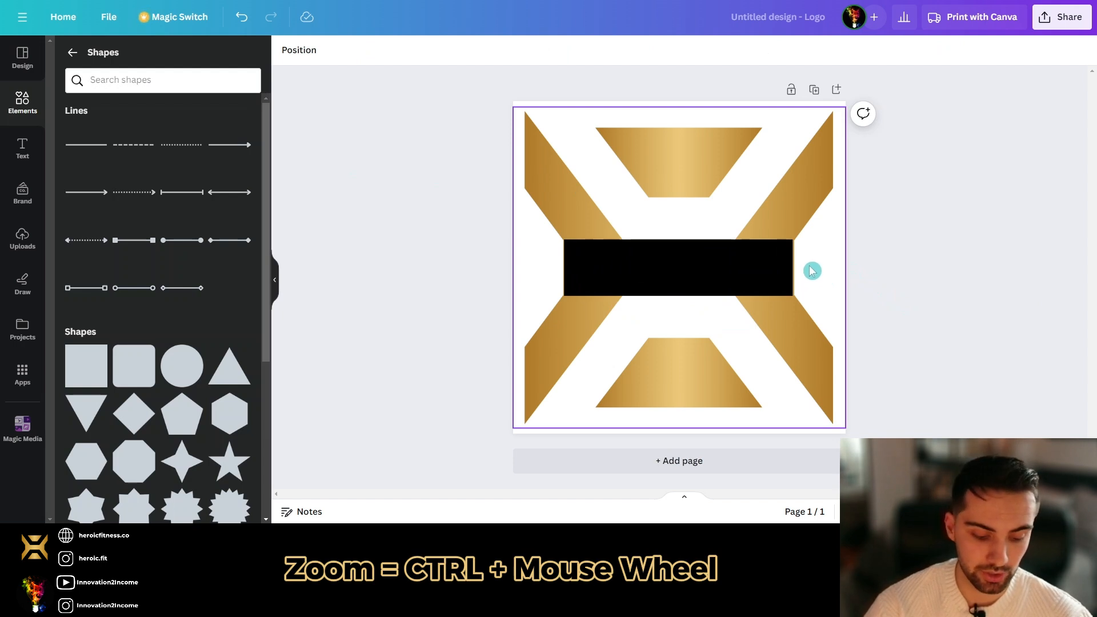
scroll(800, 276, up, 3)
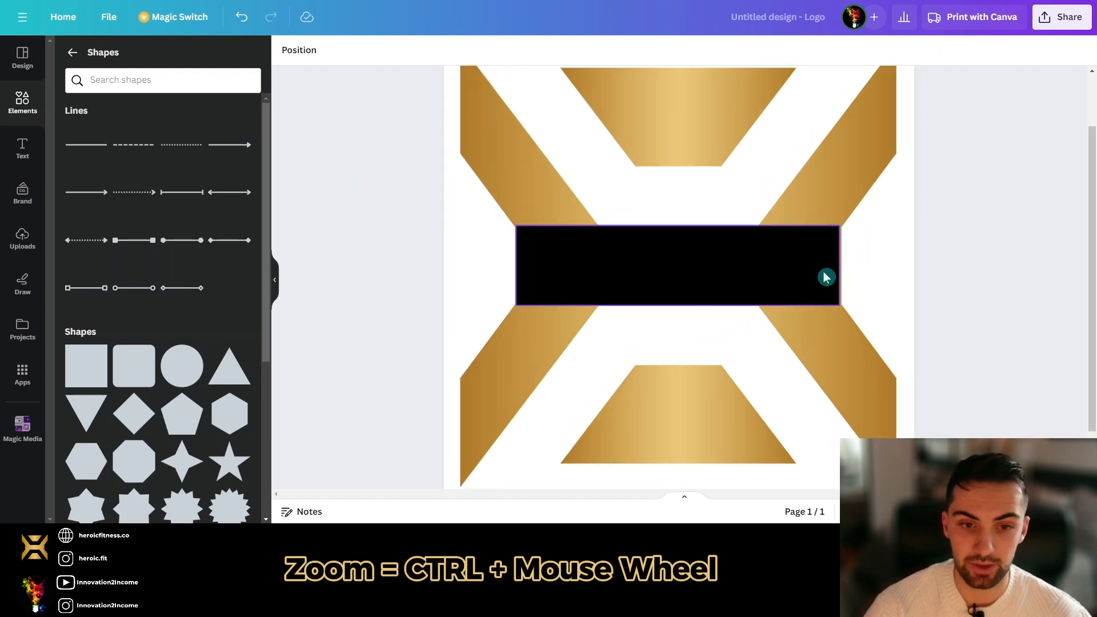
click(825, 272)
scroll(658, 287, down, 2)
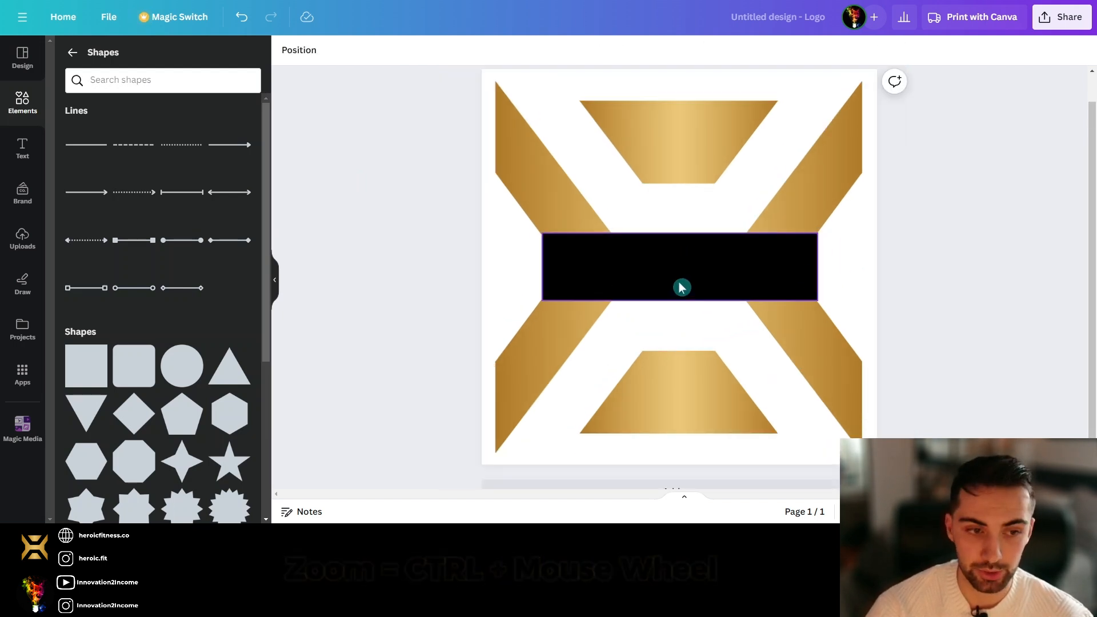
Step: Duplicate the black bar and rotate the copy along the logo's upper-left diagonal arm, about 70 px thick
click(658, 202)
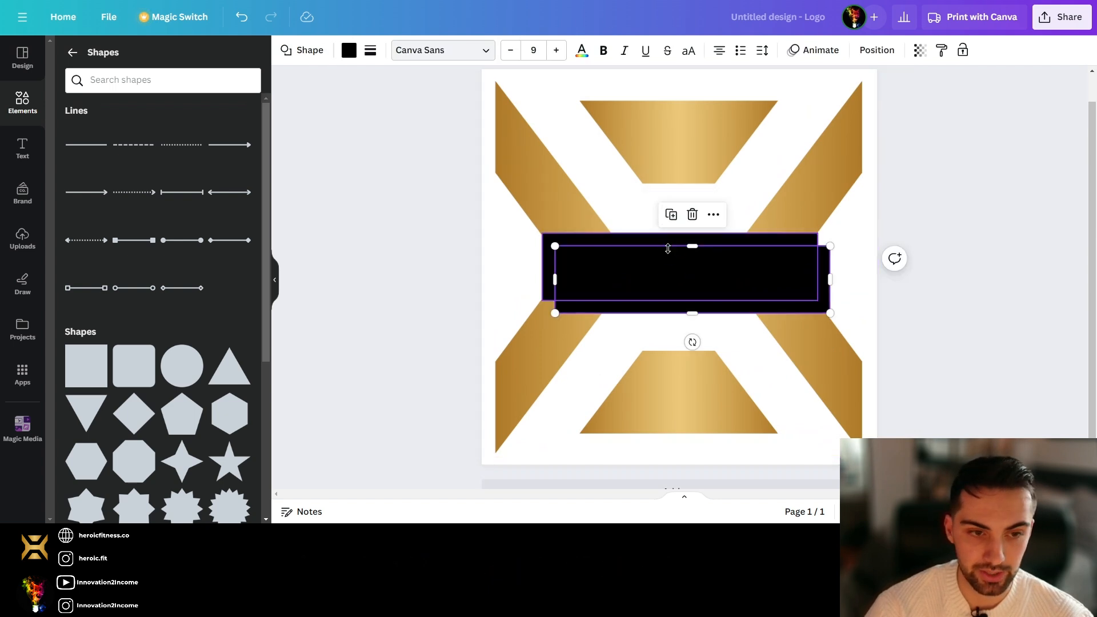
drag(663, 280, 594, 194)
drag(620, 264, 583, 282)
scroll(519, 206, up, 3)
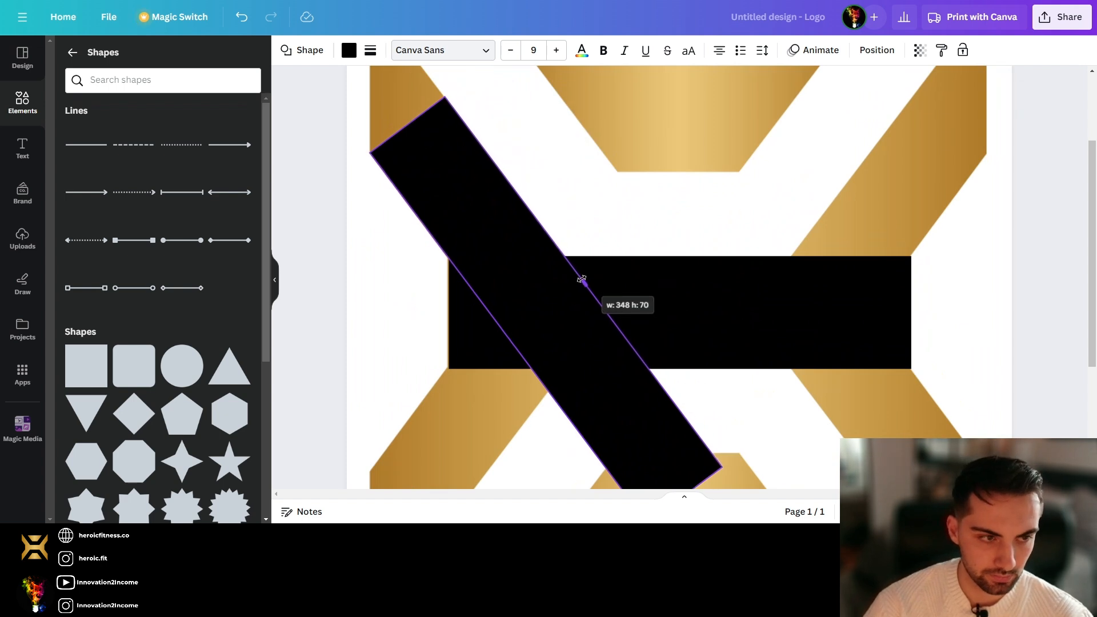
Step: Shorten the rotated black bar to about 165 px so it covers only the logo's upper-left arm
scroll(583, 282, down, 3)
drag(683, 303, 559, 137)
scroll(558, 149, up, 3)
click(561, 169)
click(491, 212)
drag(428, 245, 407, 260)
scroll(414, 108, up, 5)
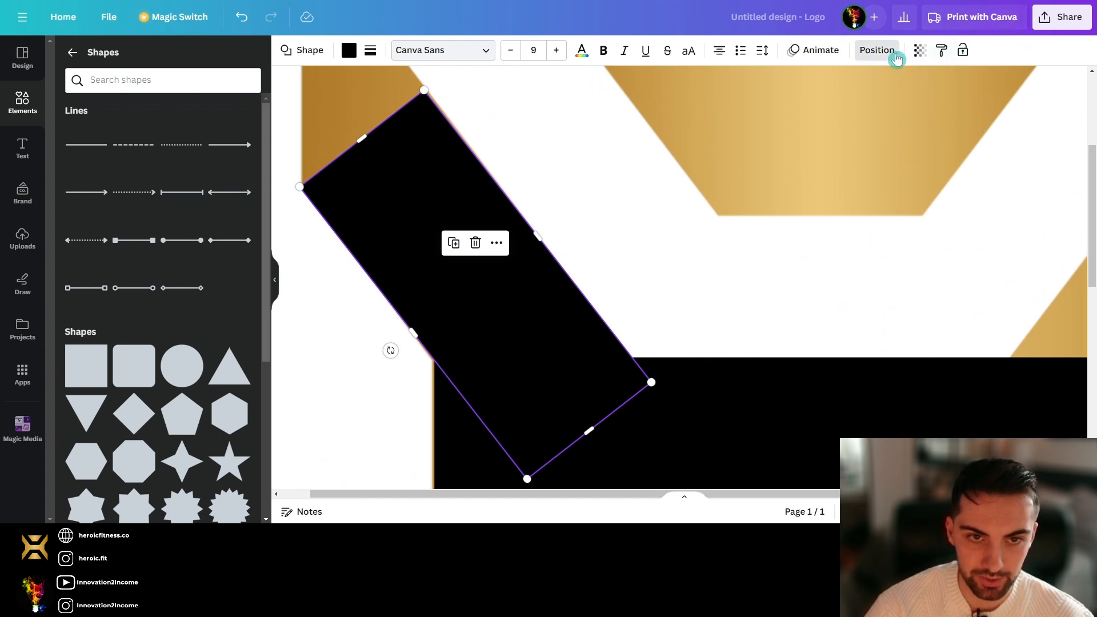
Step: Set the diagonal black bar's rotation to 52.8° so its edges follow the gold arm
click(877, 54)
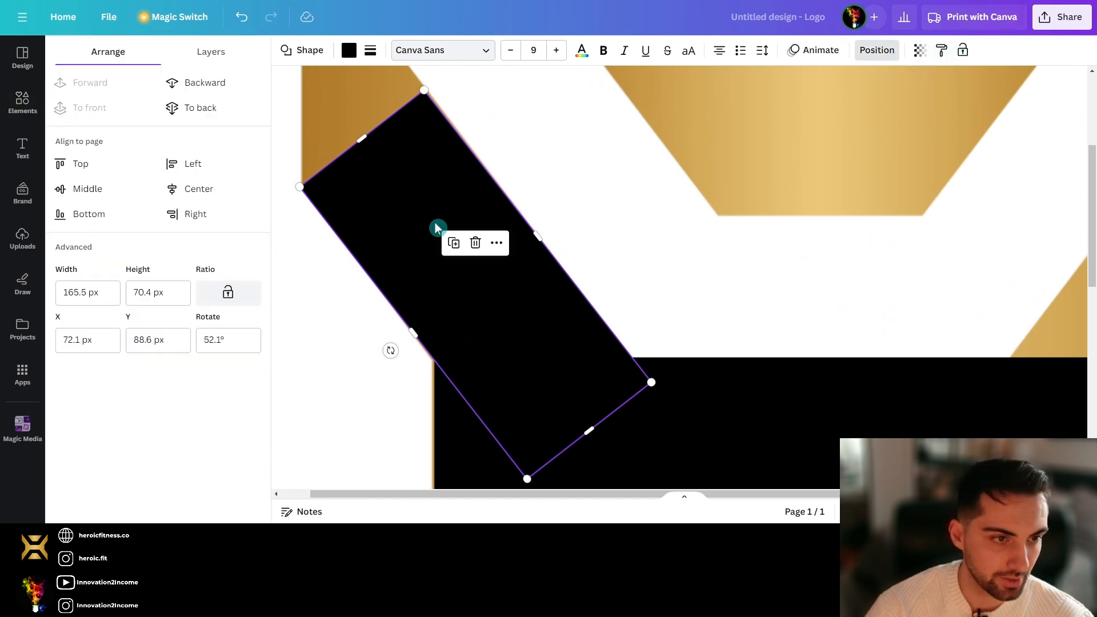
click(221, 341)
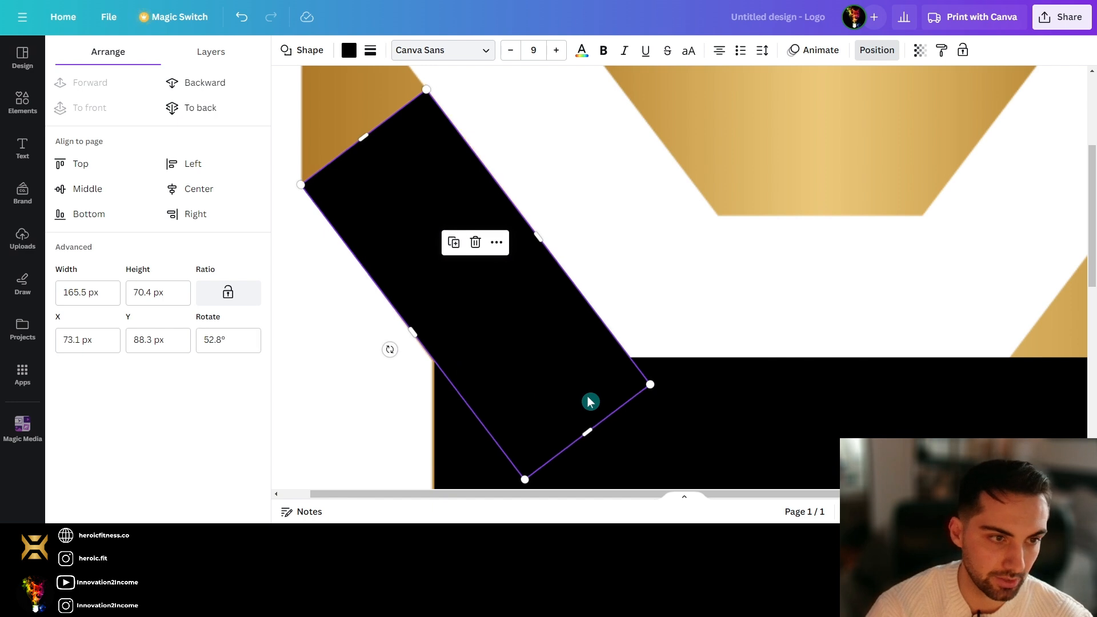
click(556, 189)
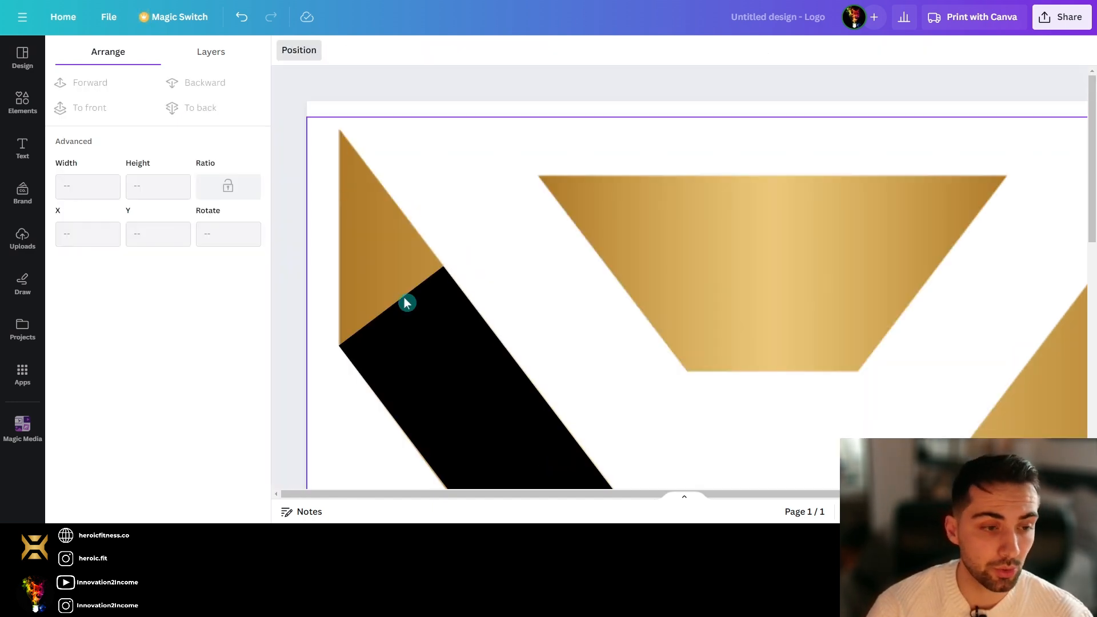
Step: Browse the basic shapes and add a triangle to the page
click(17, 97)
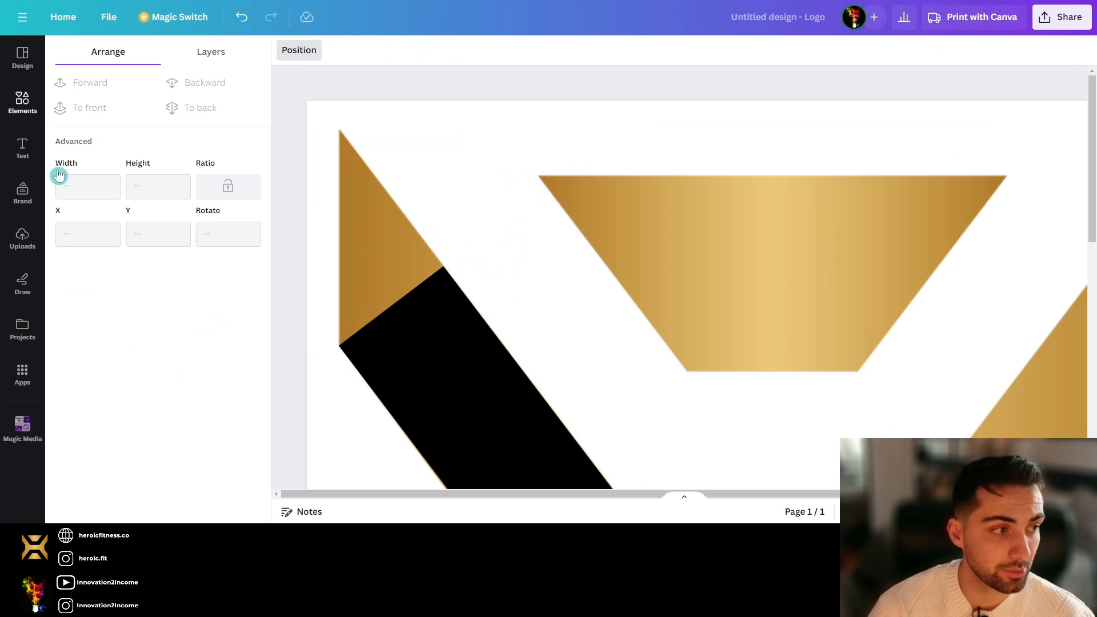
click(236, 223)
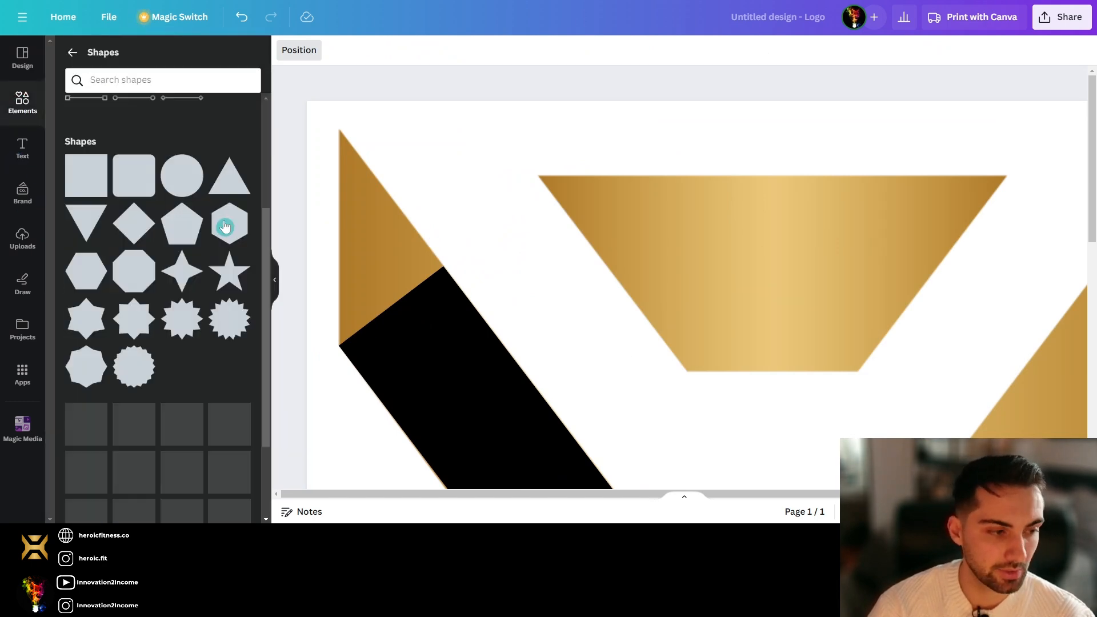
scroll(228, 226, down, 4)
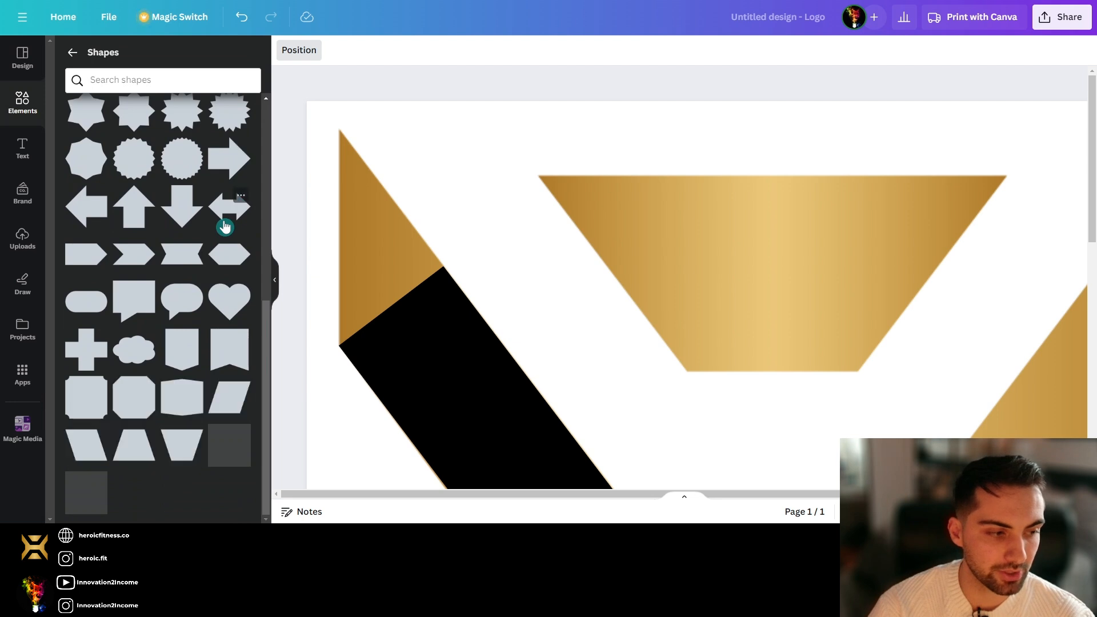
scroll(224, 227, up, 7)
scroll(226, 227, down, 3)
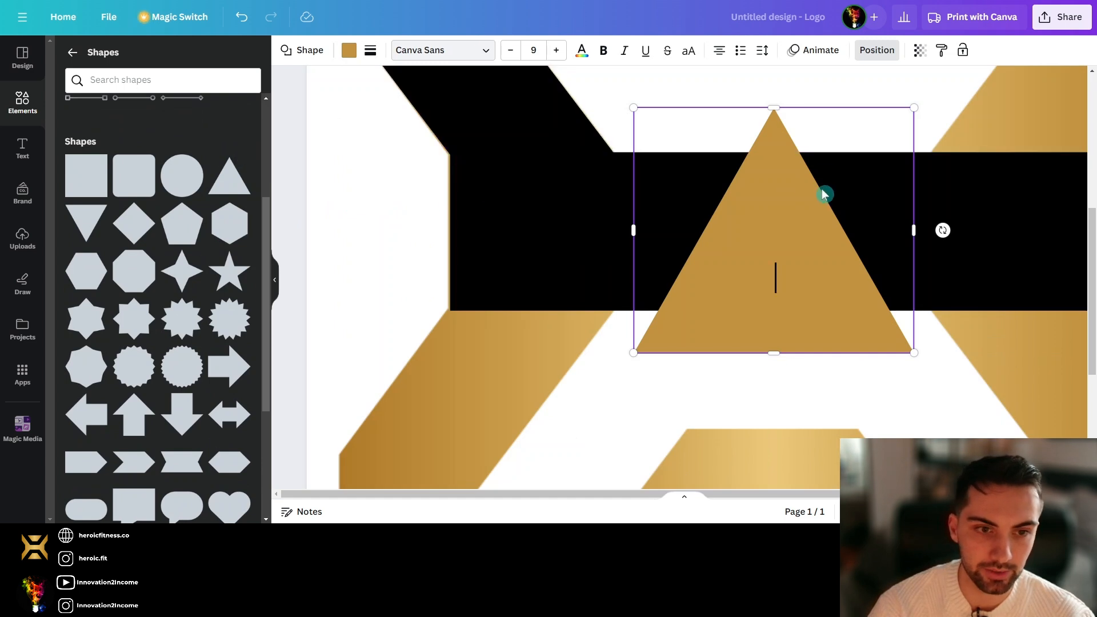
scroll(943, 263, up, 3)
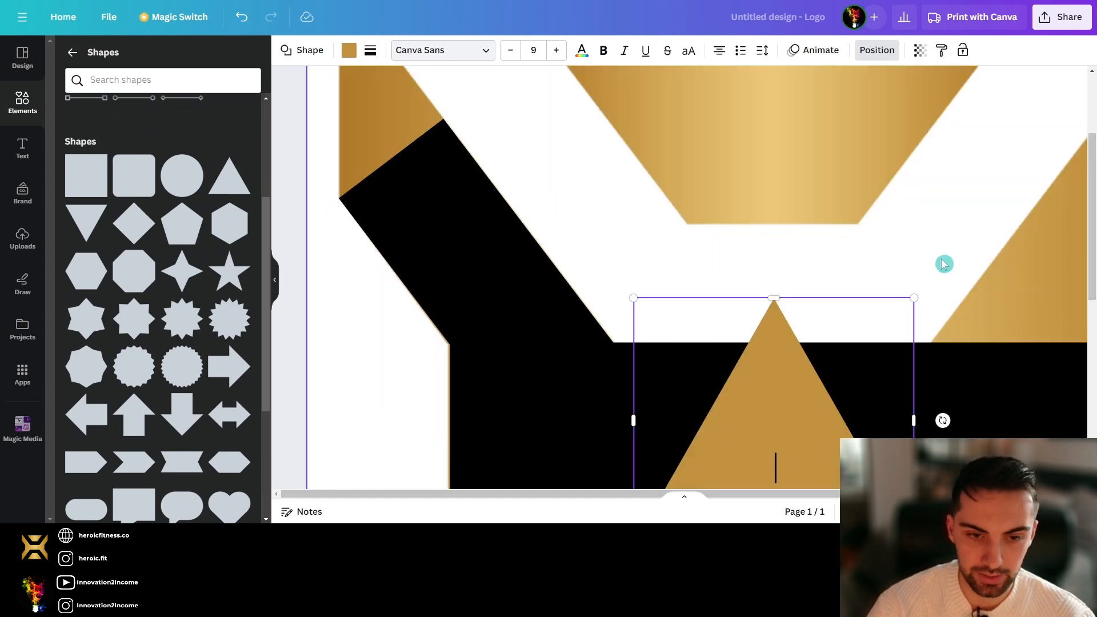
Step: Move the triangle beside the logo's upper-left diagonal arm and fill it with grey
click(921, 253)
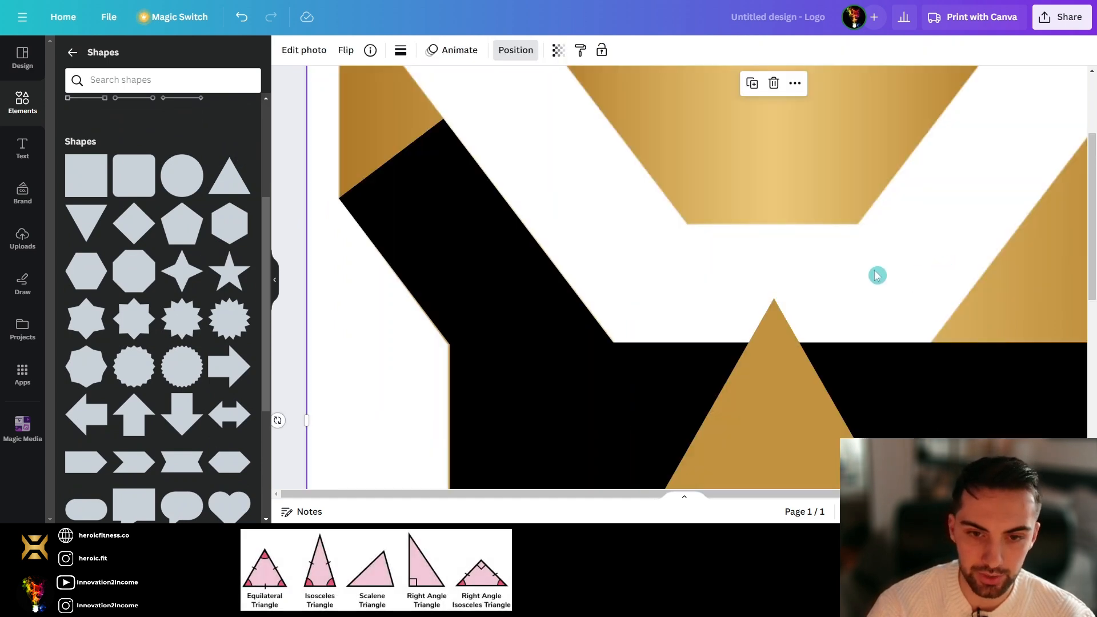
click(776, 369)
drag(776, 368, 618, 219)
click(348, 49)
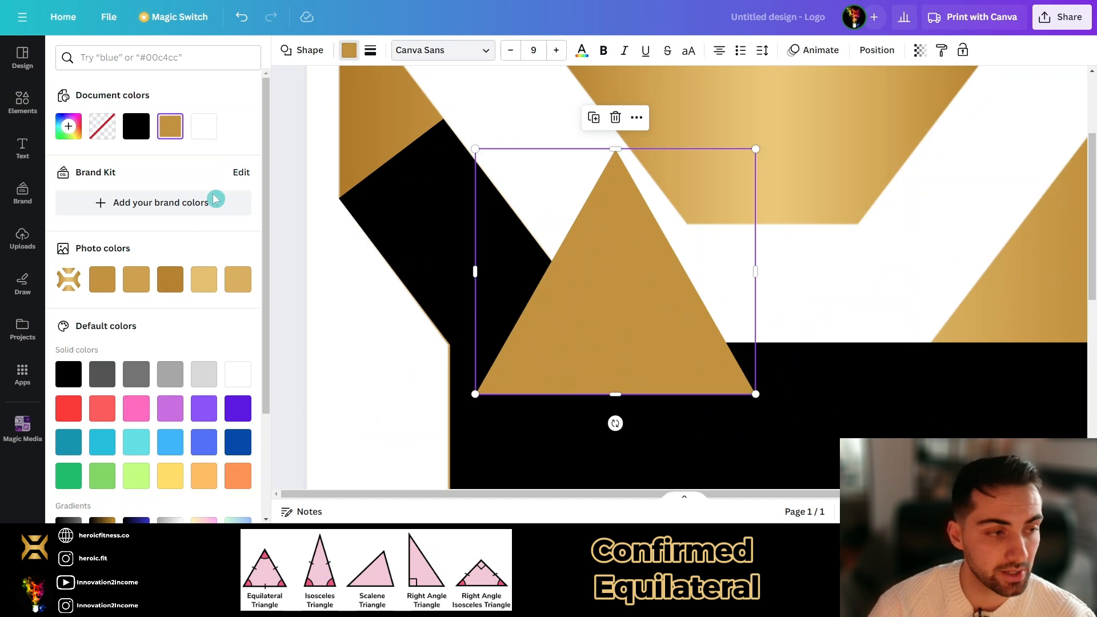
click(170, 374)
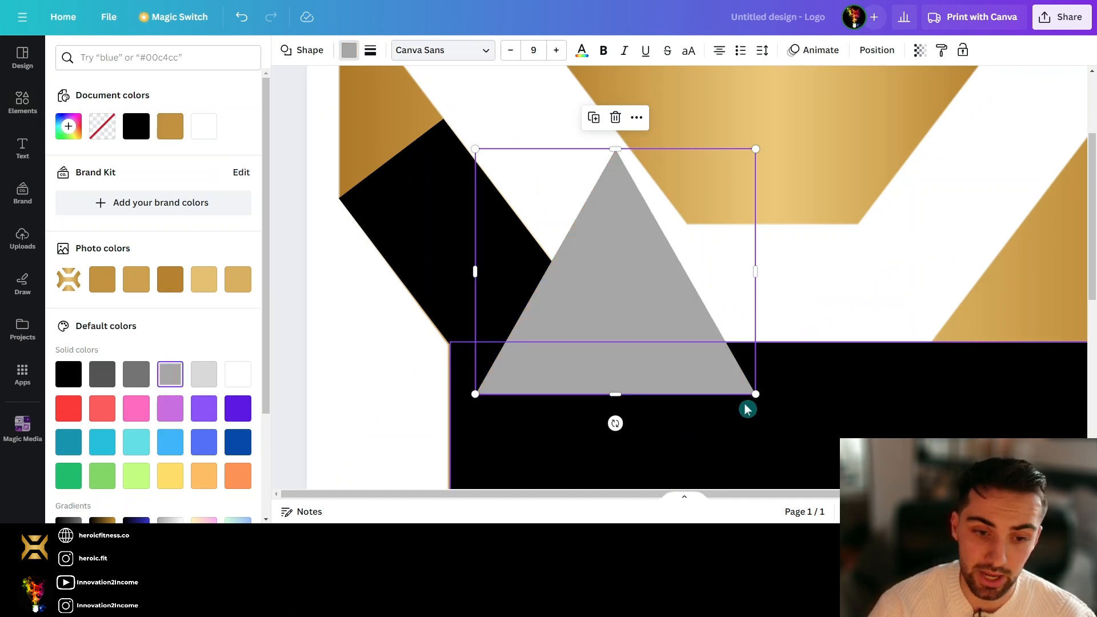
Step: Shrink the grey triangle, rotate it until one side is vertical, and place it at the upper-left arm's outer tip
drag(755, 149, 659, 233)
drag(553, 358, 389, 152)
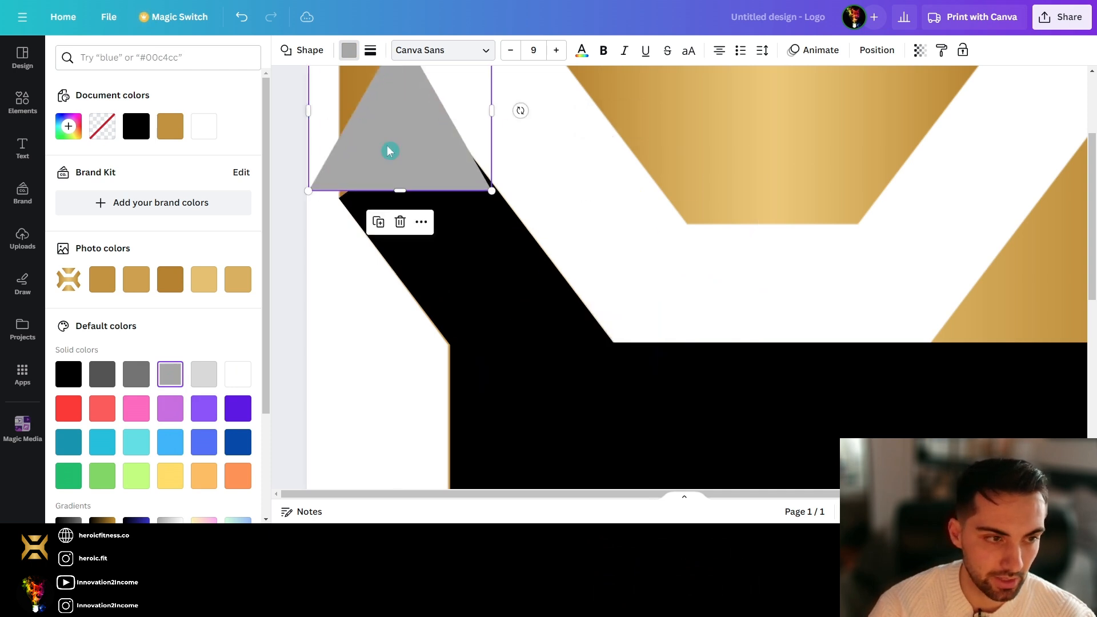
scroll(389, 152, up, 1)
drag(418, 391, 476, 368)
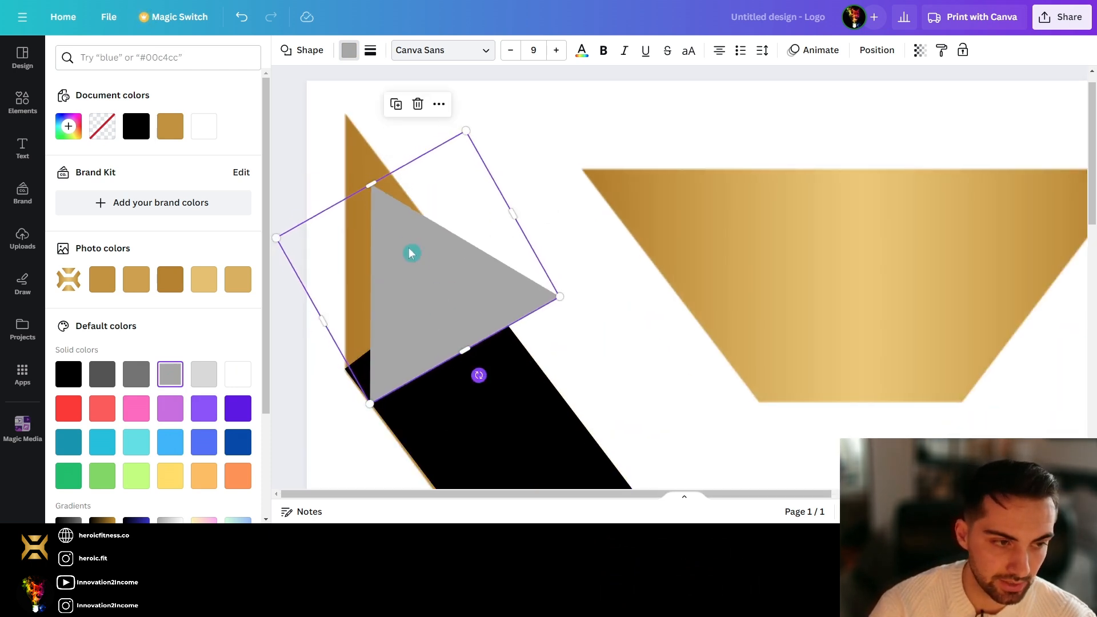
drag(403, 235, 373, 157)
click(445, 154)
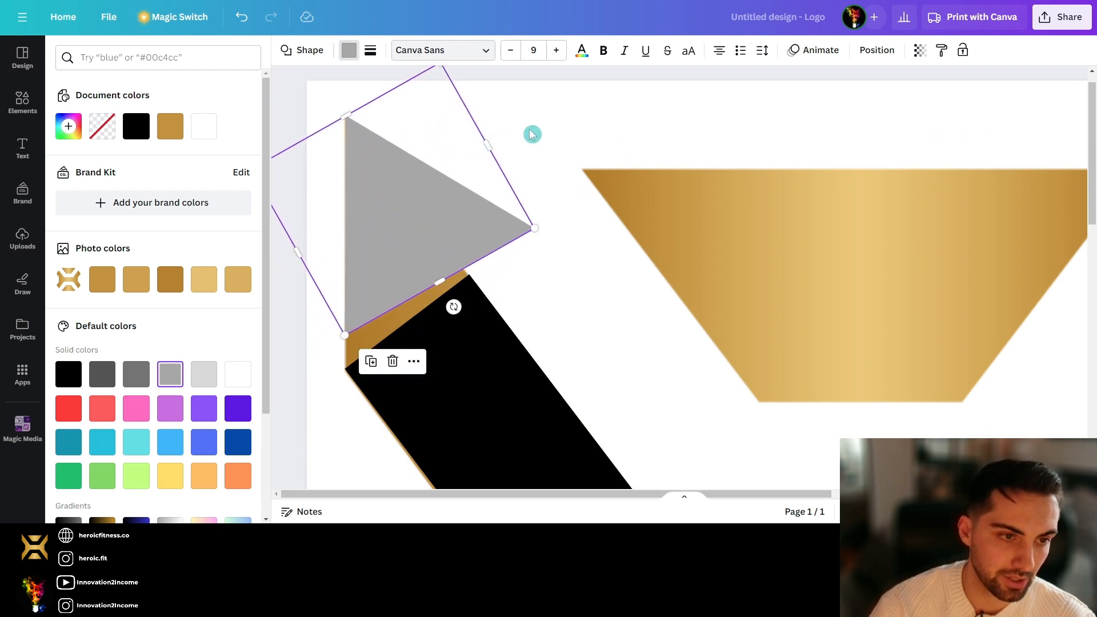
Step: Narrow the grey triangle, tilt it along the arm's slanted edge, and stretch it down to the diagonal black bar
drag(484, 144, 429, 198)
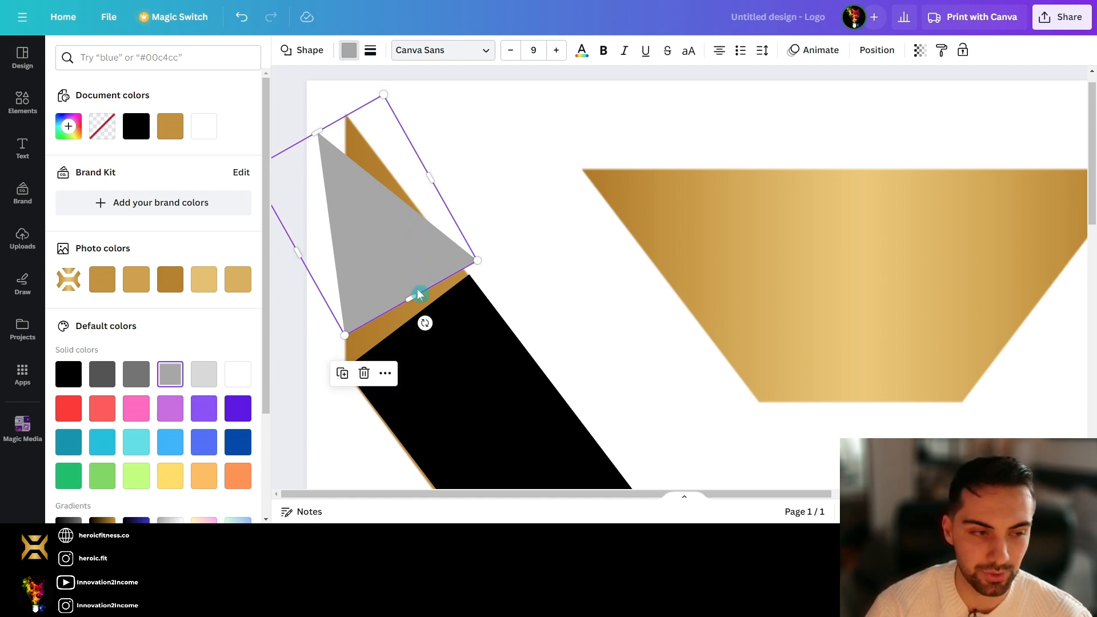
drag(424, 322, 405, 339)
drag(378, 235, 393, 227)
drag(480, 290, 503, 318)
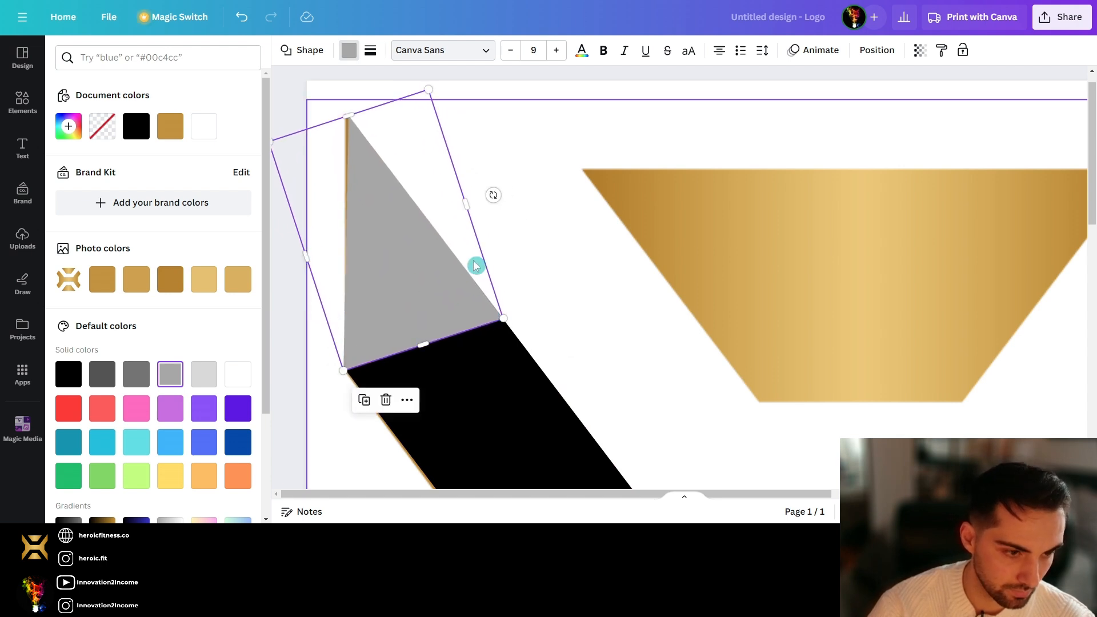
Step: Fine-tune the grey triangle over the gold tip to about 73.5 × 108.6 px at -18.9° rotation
scroll(517, 272, up, 2)
click(566, 268)
click(516, 272)
scroll(575, 269, down, 1)
drag(537, 381, 535, 382)
click(691, 348)
scroll(520, 422, up, 1)
click(492, 354)
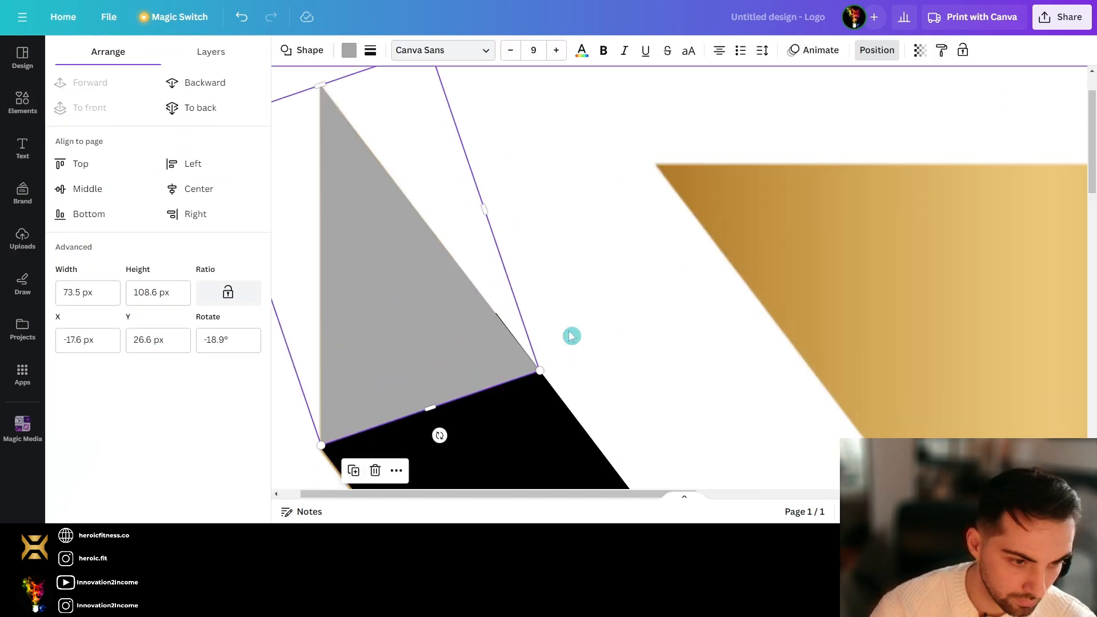
Step: Nudge the grey triangle's corner and try a rotation of -19° against the gold edge
scroll(534, 336, down, 3)
click(546, 337)
drag(675, 359, 673, 360)
click(455, 208)
scroll(455, 208, up, 3)
click(228, 340)
text(-19)
click(494, 298)
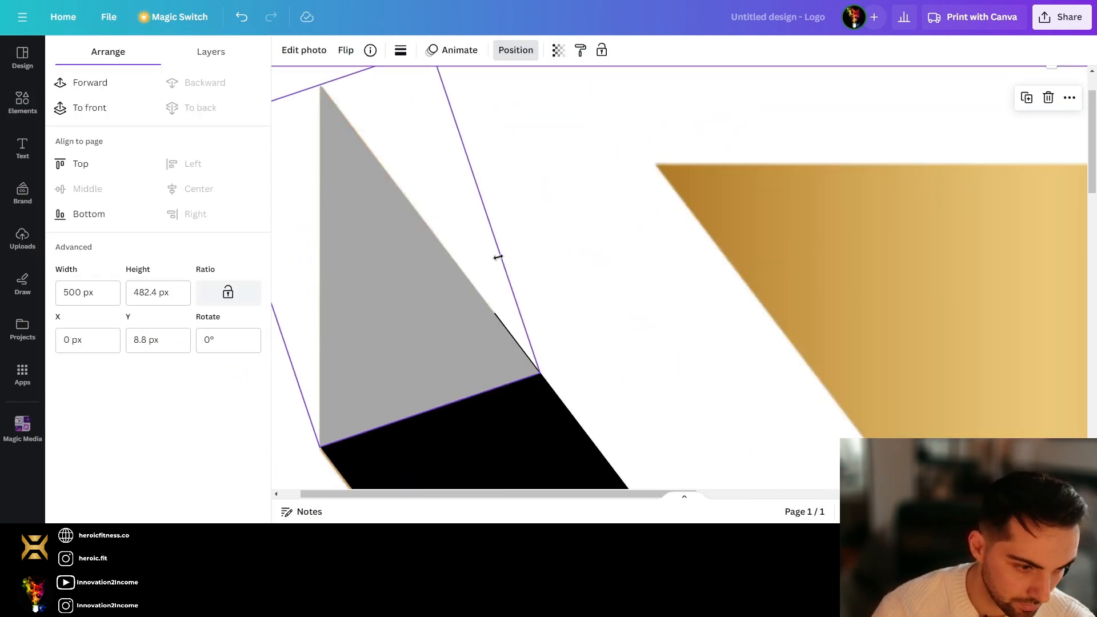
Step: Try a black fill on the triangle and return it to grey
click(457, 297)
click(348, 51)
click(137, 128)
click(169, 374)
click(553, 260)
Step: Adjust the triangle to about 74.4 × 108.8 px and -18.4° rotation so it meets the diagonal bar's corners
scroll(566, 169, down, 3)
click(457, 149)
drag(388, 190, 390, 191)
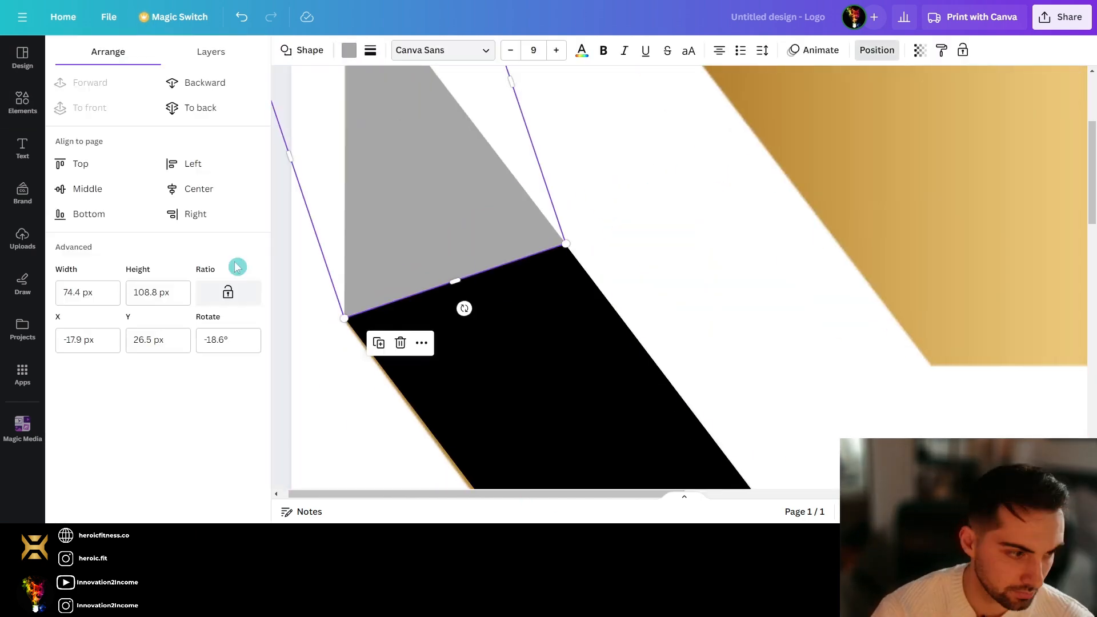
drag(465, 308, 676, 396)
click(615, 352)
click(615, 352)
drag(680, 390, 678, 387)
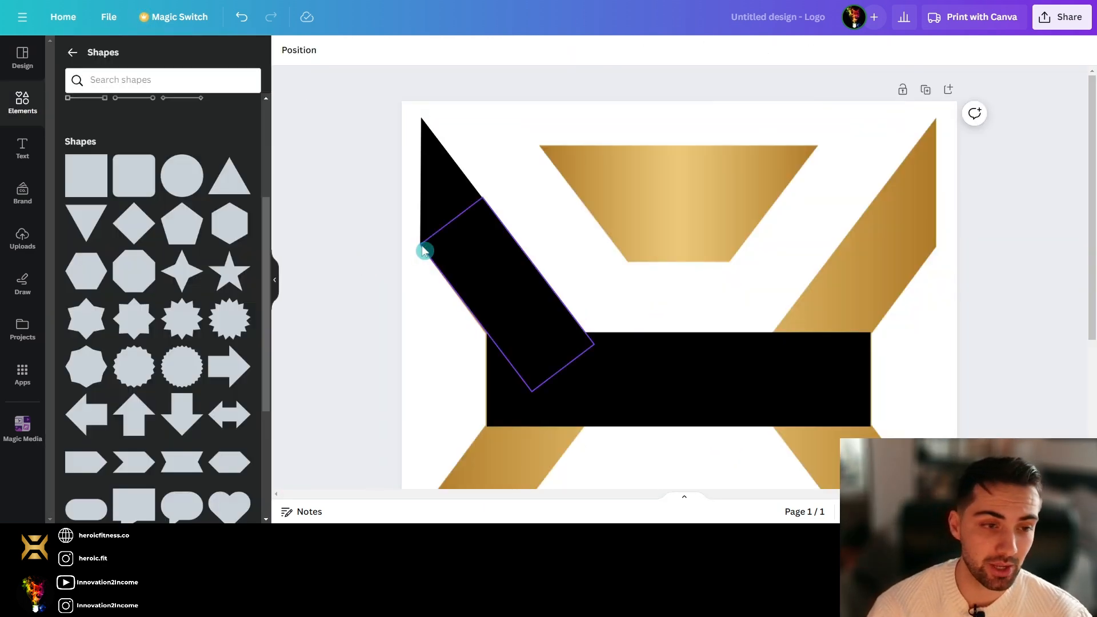
Step: Group the upper-left arm's black triangle and diagonal bar, and place a duplicate of the group near the lower-right arm
click(436, 213)
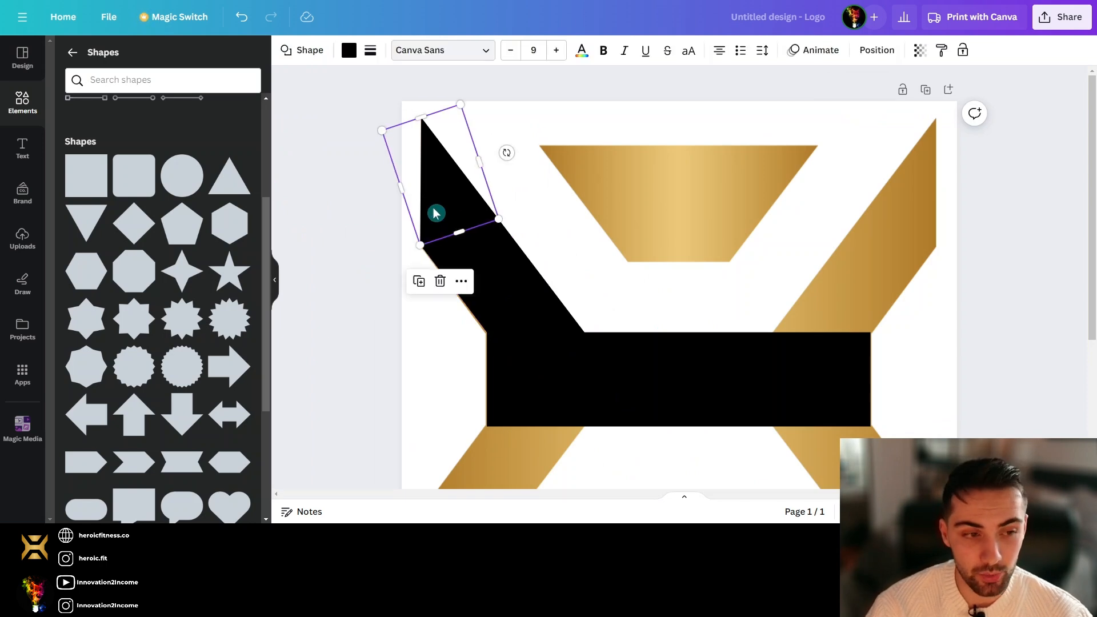
shift+click(473, 260)
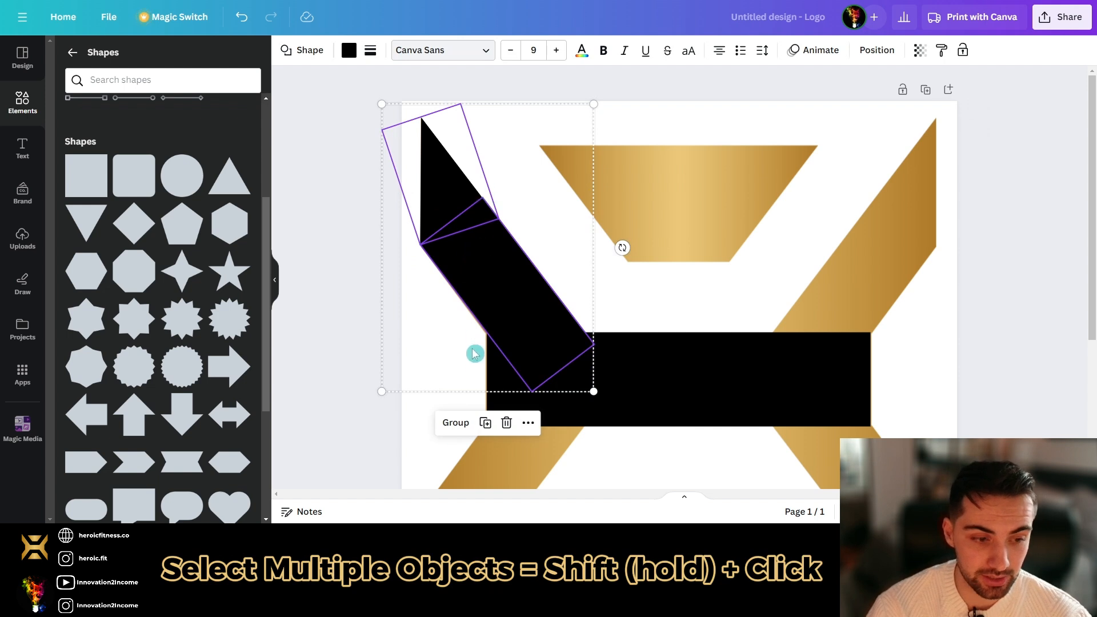
click(456, 423)
drag(558, 318, 801, 380)
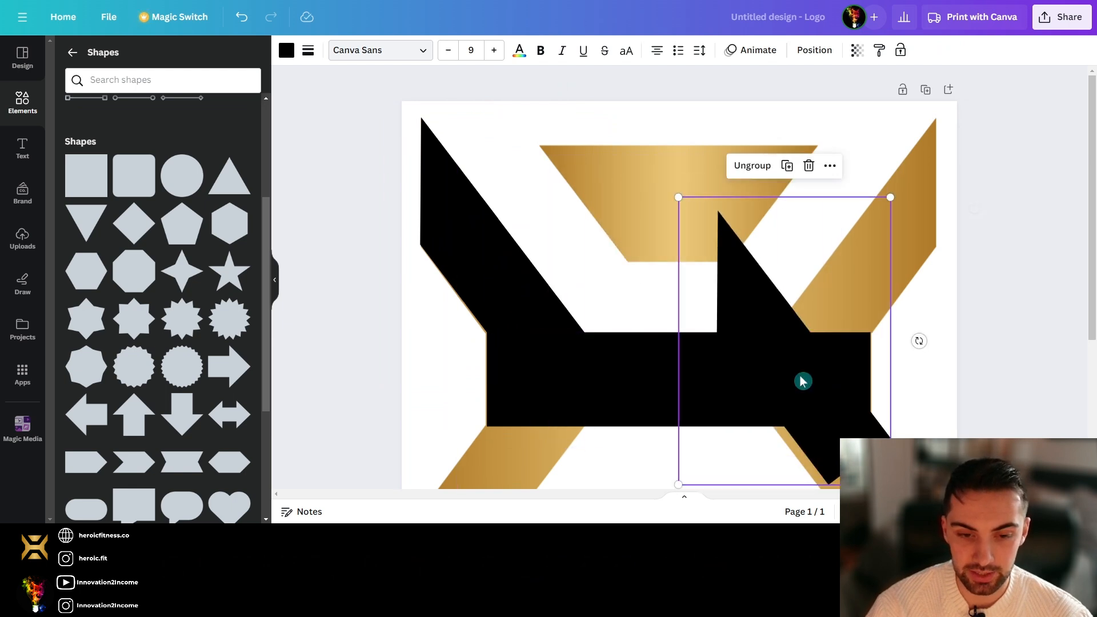
Step: Rotate the duplicated arm group to -180° and align it over the logo's lower-right gold arm
scroll(788, 289, down, 2)
scroll(789, 287, down, 2)
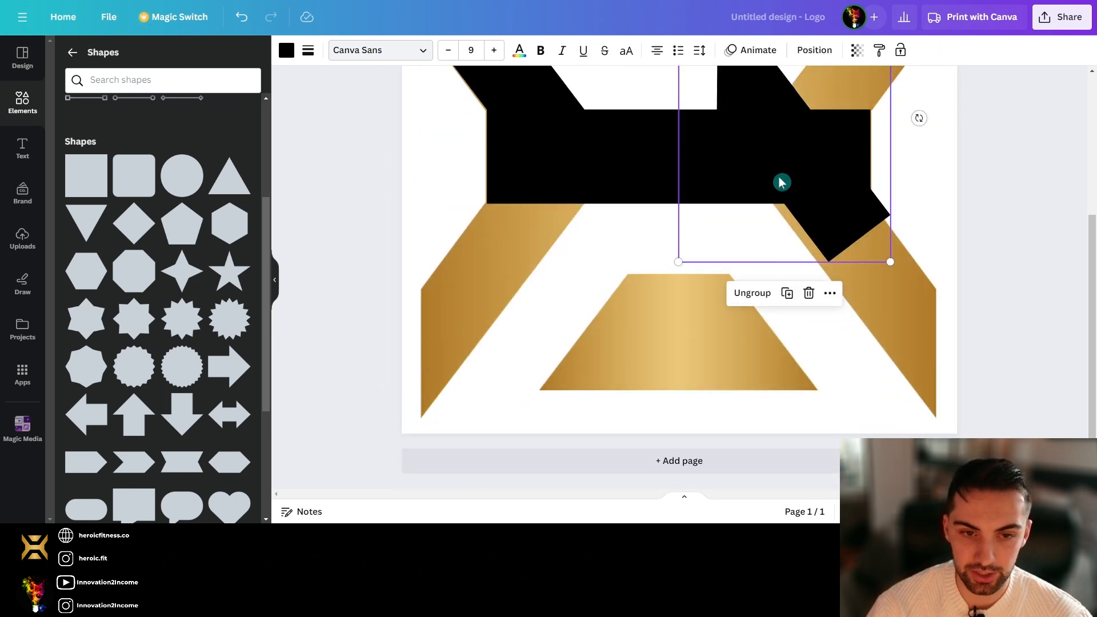
drag(824, 228, 857, 290)
click(815, 50)
click(217, 346)
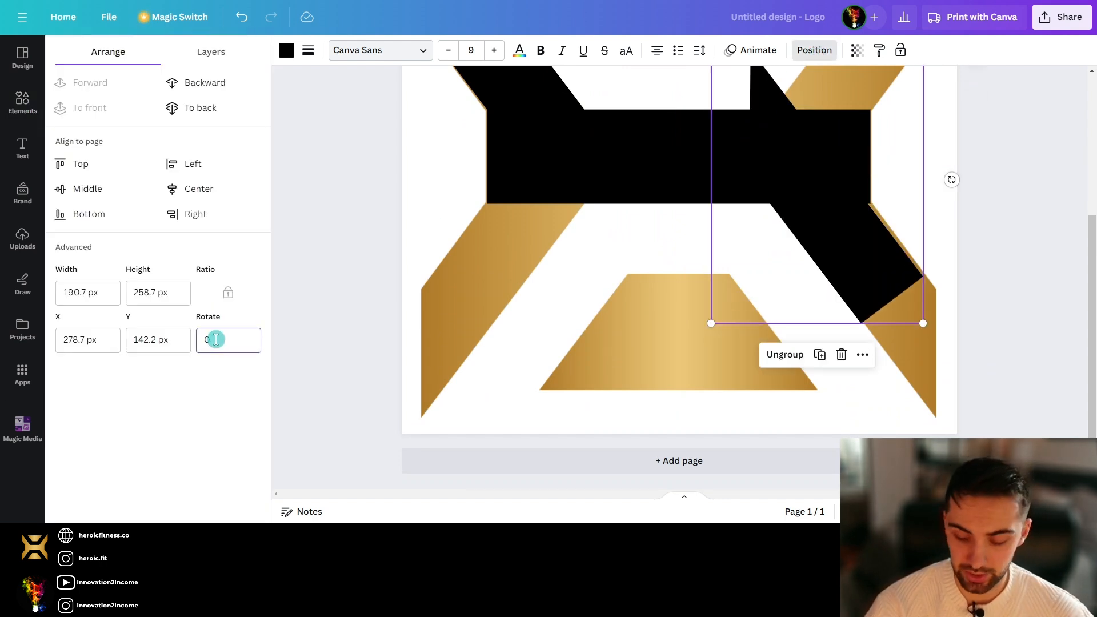
key(Return)
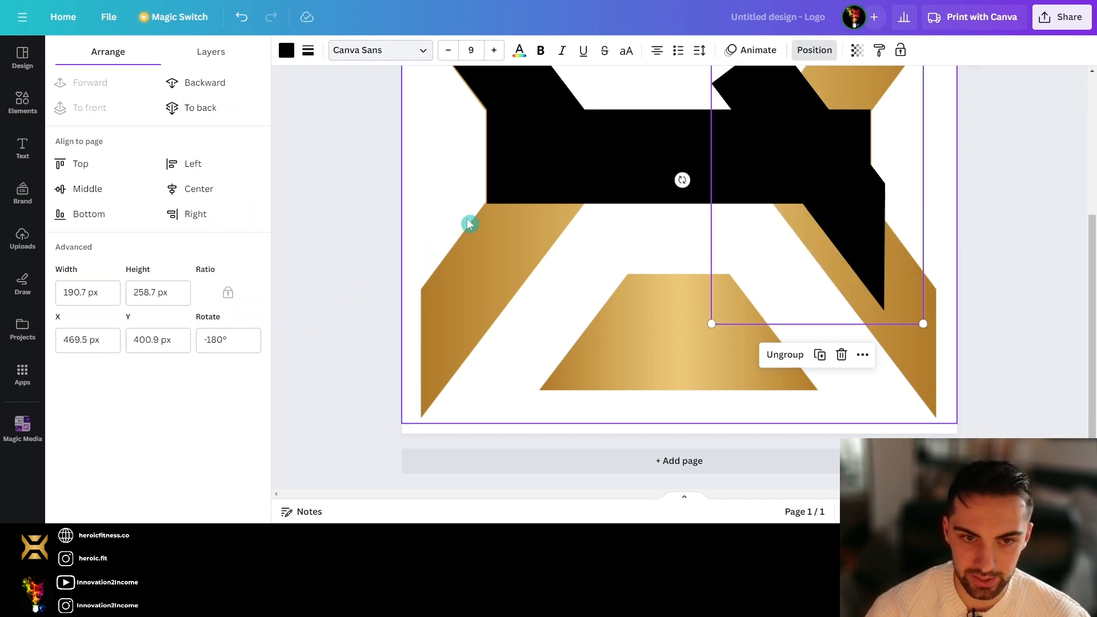
drag(770, 86, 818, 188)
click(1023, 336)
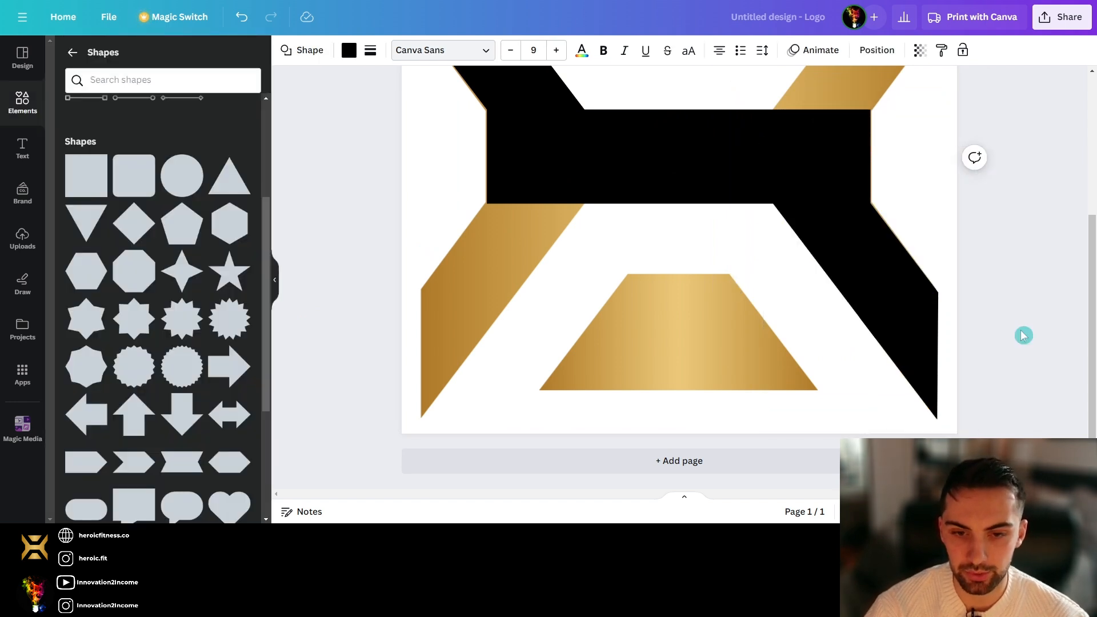
key(ctrl+z)
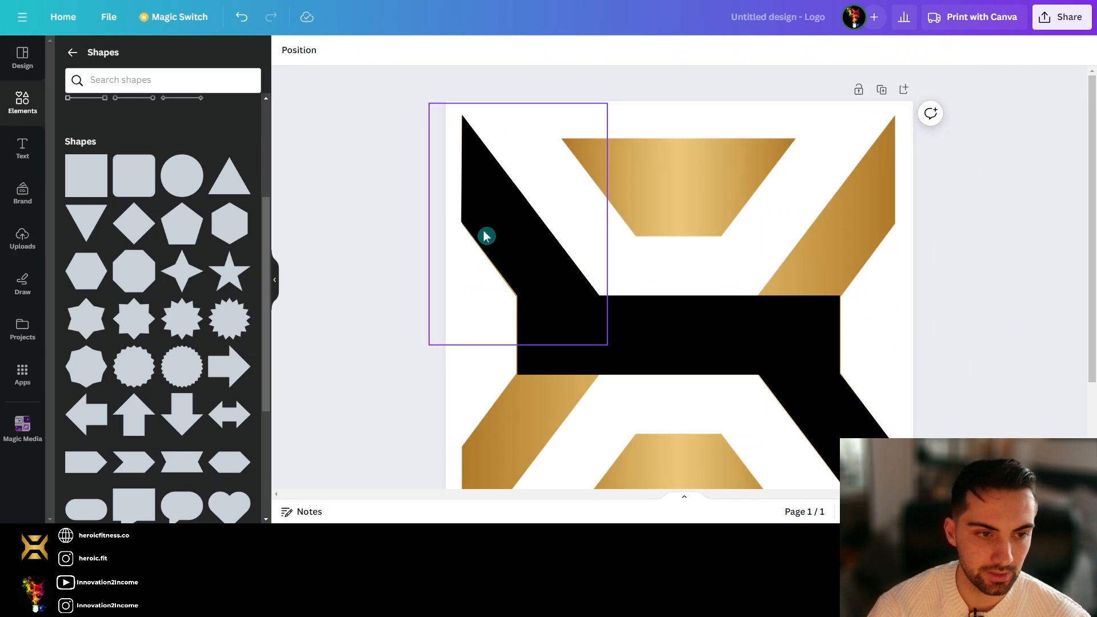
Step: Duplicate the upper-left arm group and move the copy over the logo's upper trapezoid
click(489, 234)
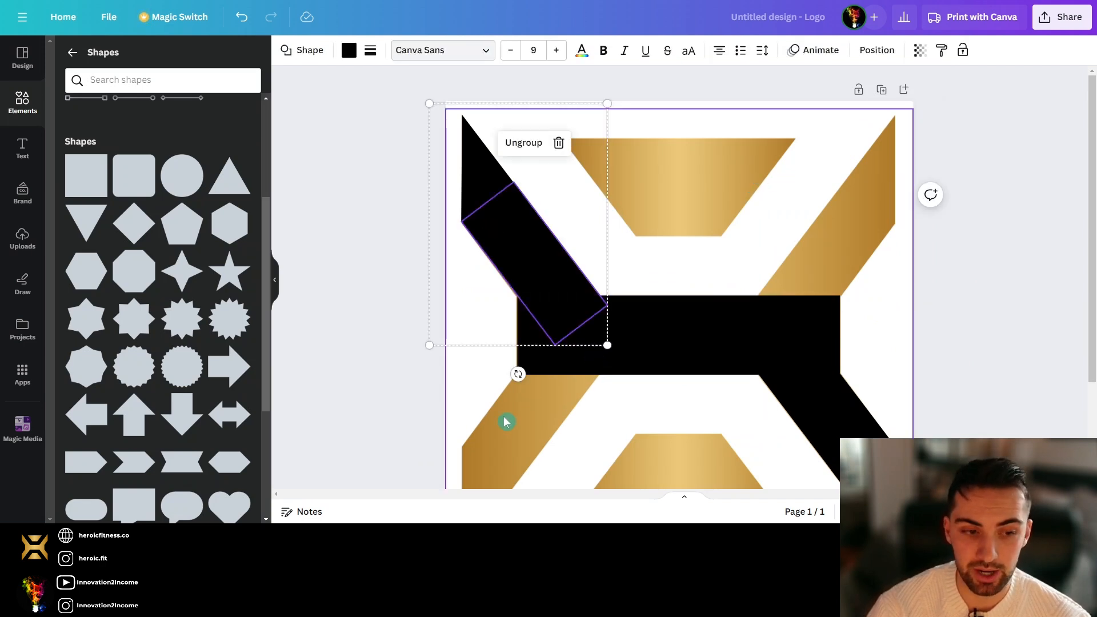
scroll(507, 421, down, 3)
scroll(541, 317, up, 3)
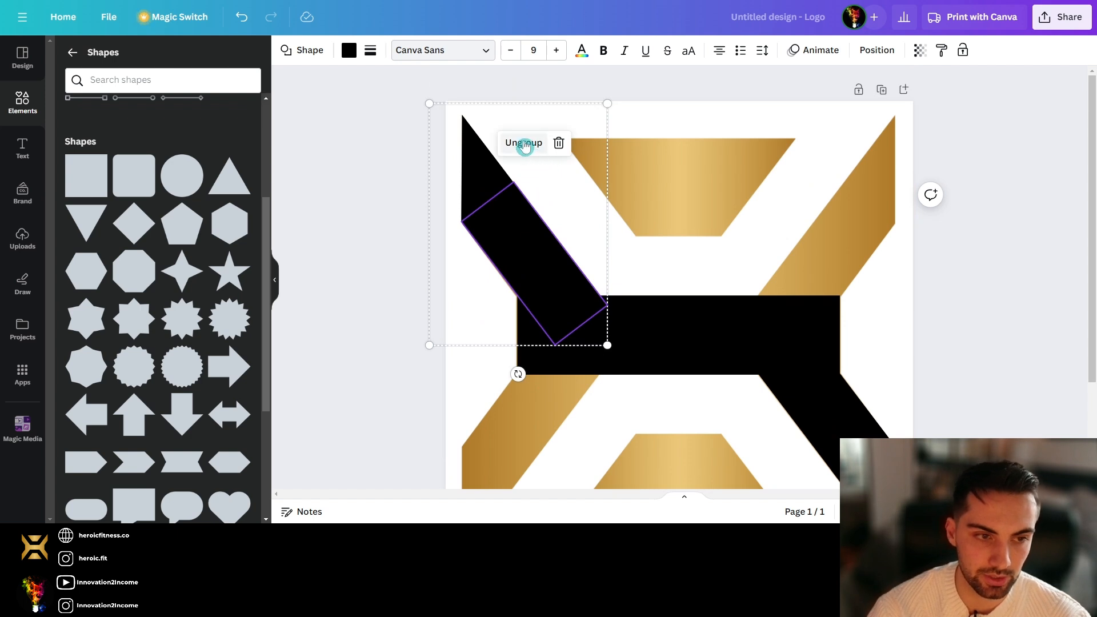
right_click(534, 177)
click(584, 279)
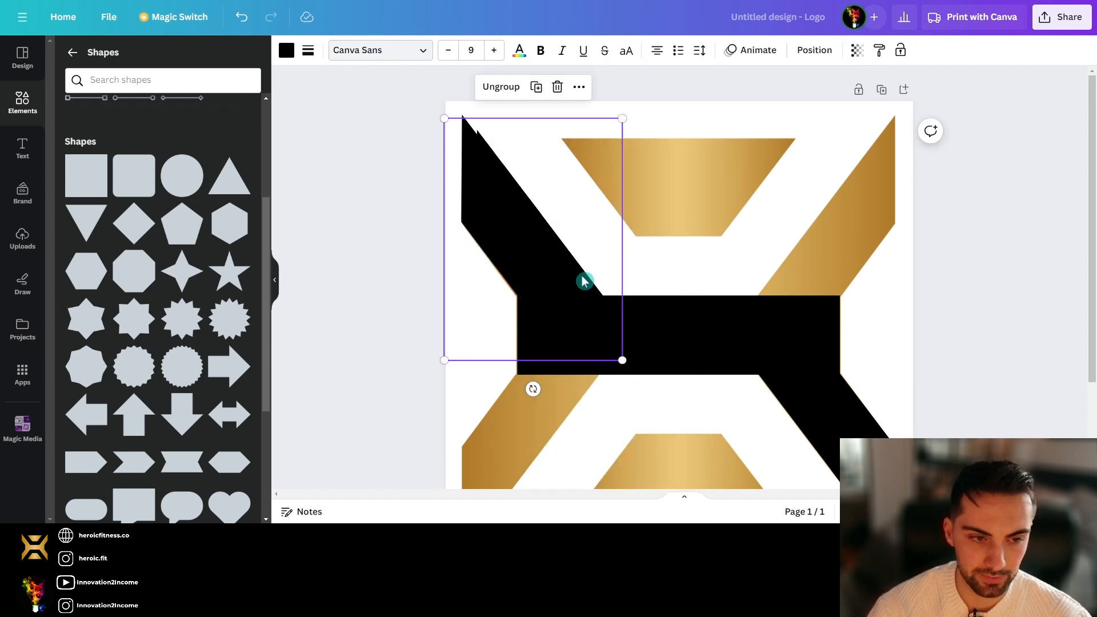
drag(581, 276, 728, 250)
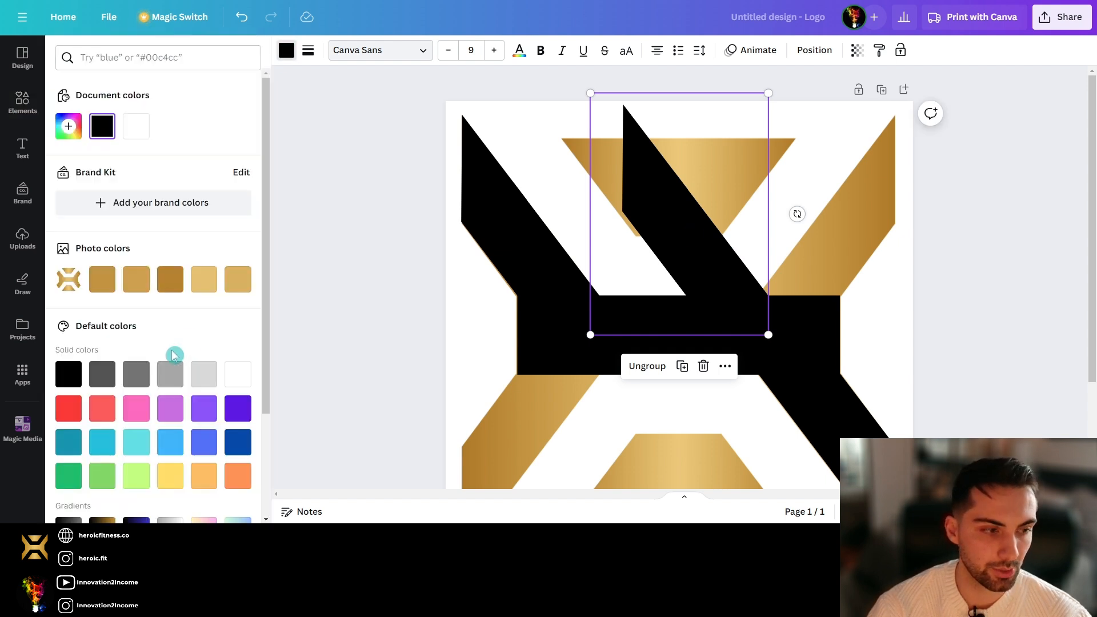
Step: Fill the copied arm group with red, ungroup it, and move its pieces closer to the upper-right arm
click(67, 412)
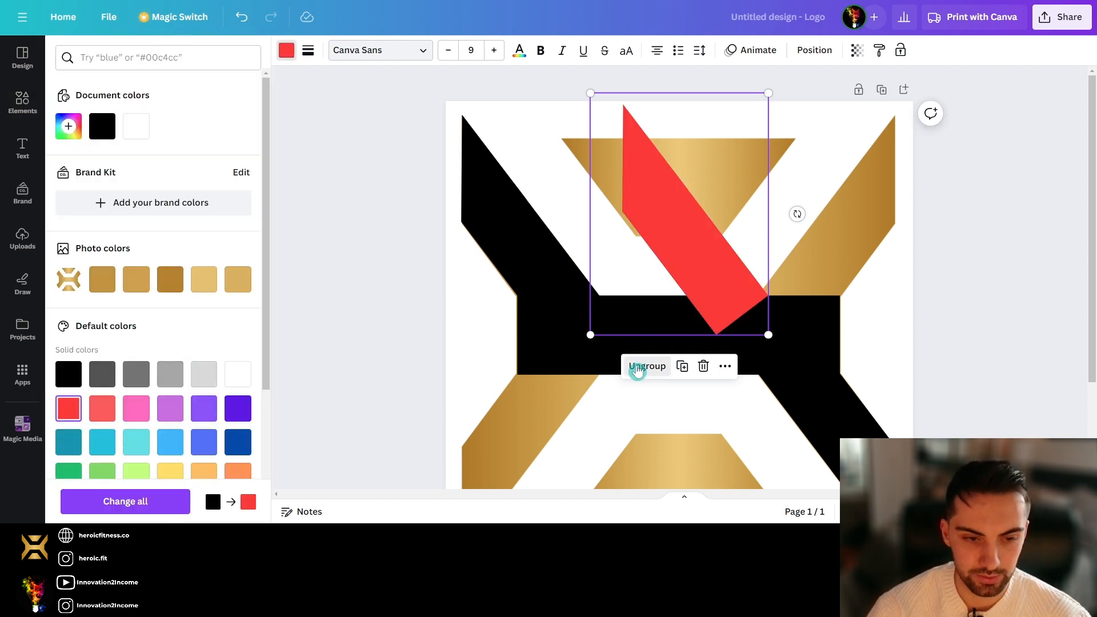
click(646, 366)
drag(672, 196, 735, 196)
click(965, 159)
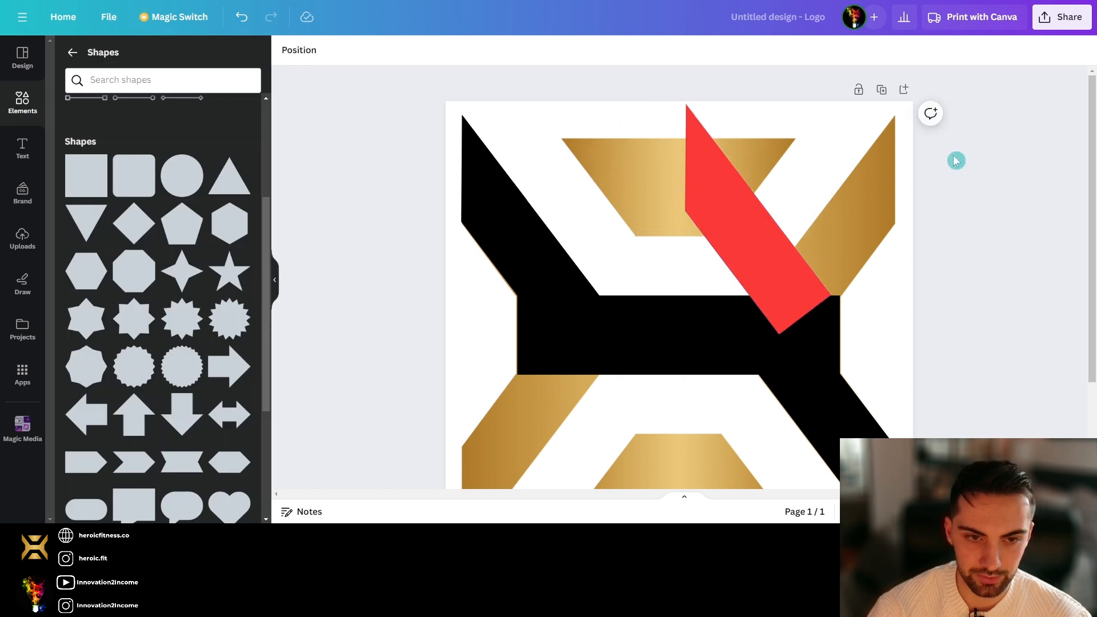
Step: Set the red triangle's rotation to 18.4° and fit it over the upper-right arm's outer tip
drag(705, 159, 857, 175)
click(859, 63)
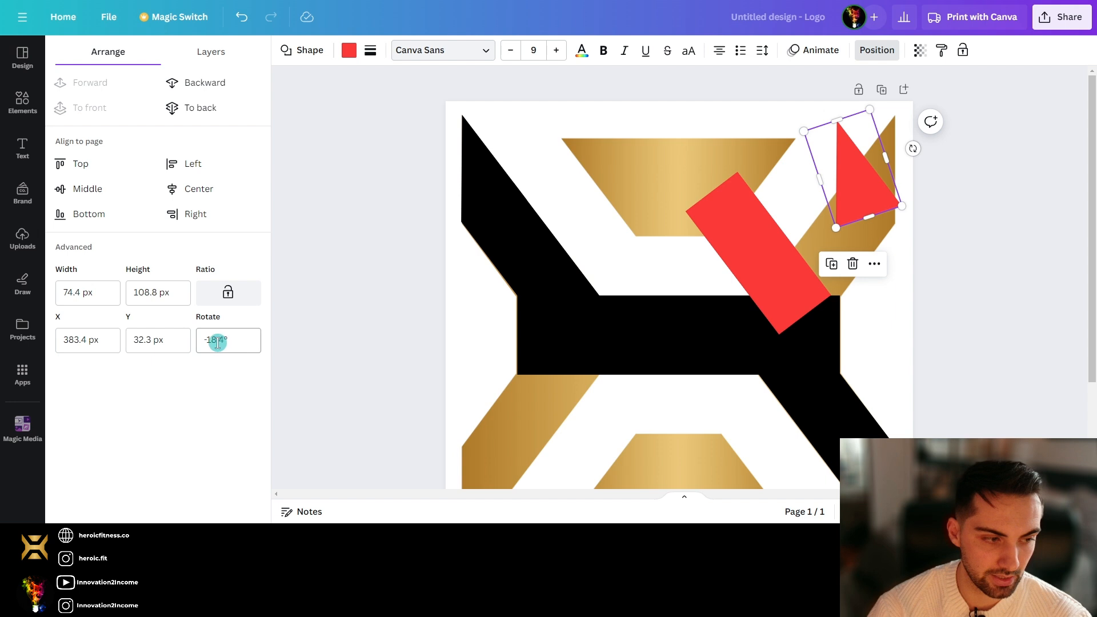
click(208, 340)
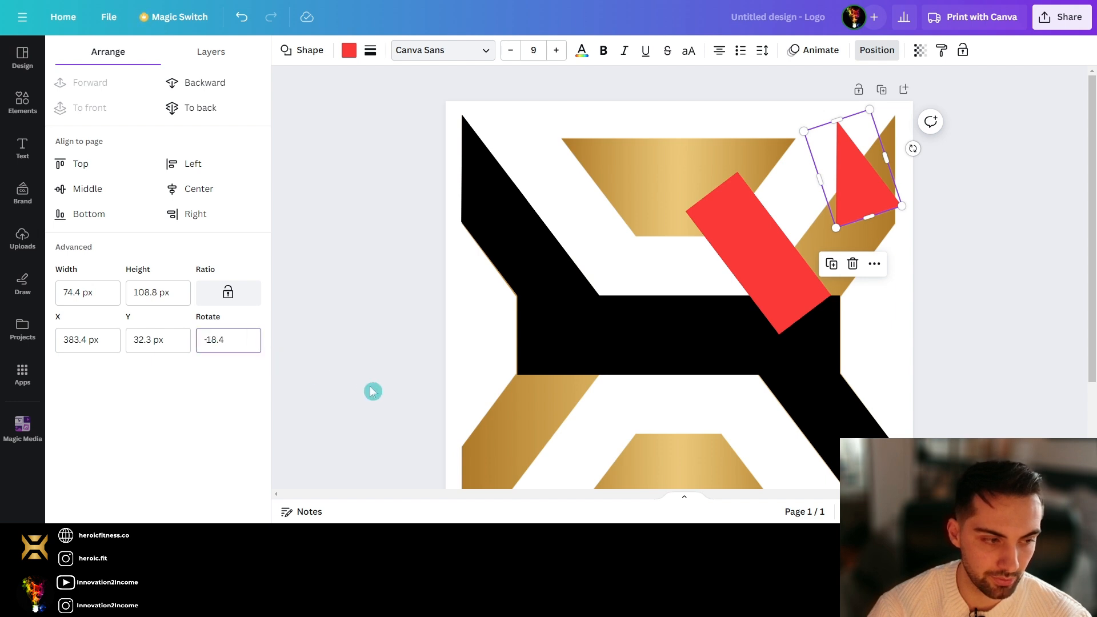
key(Return)
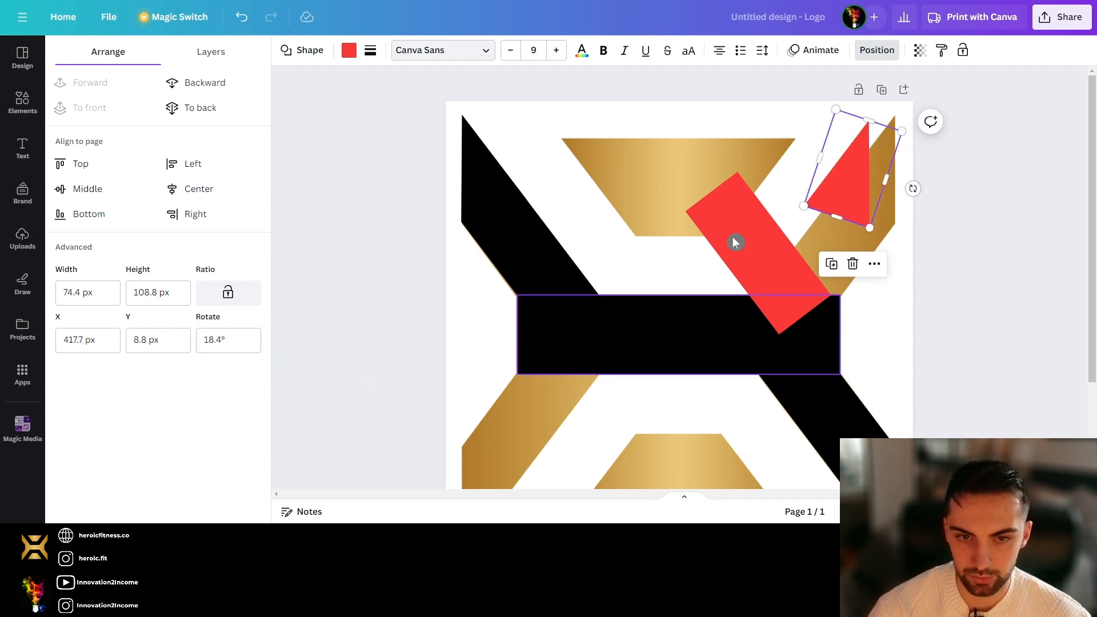
drag(856, 169, 878, 160)
Step: Set the red bar's rotation to -52.8° and fit it over the upper-right arm below the red triangle
click(716, 268)
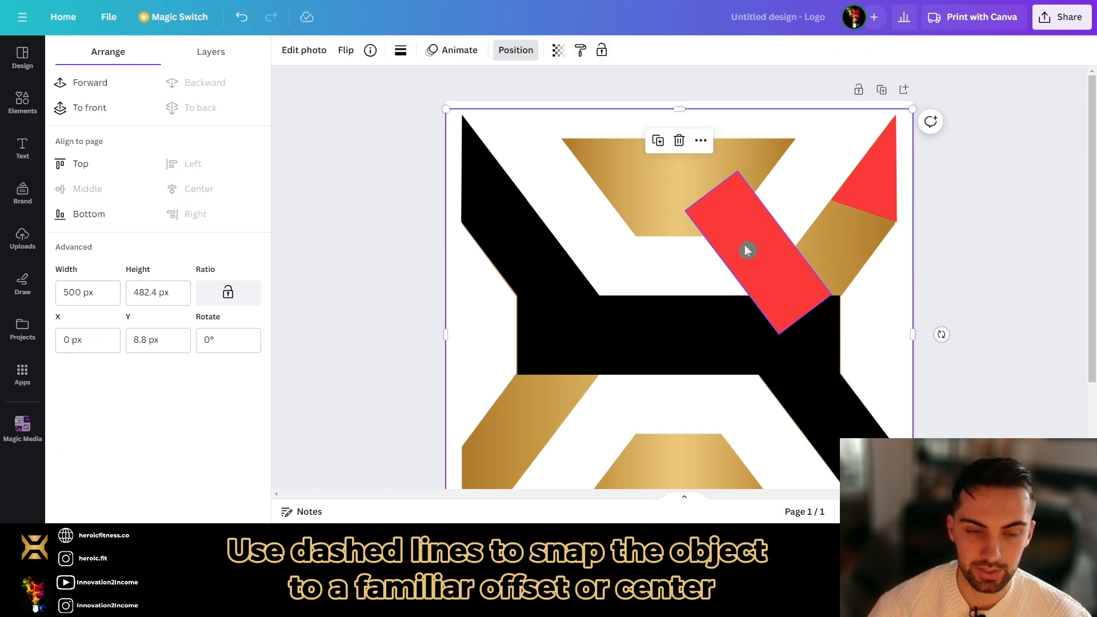
click(747, 251)
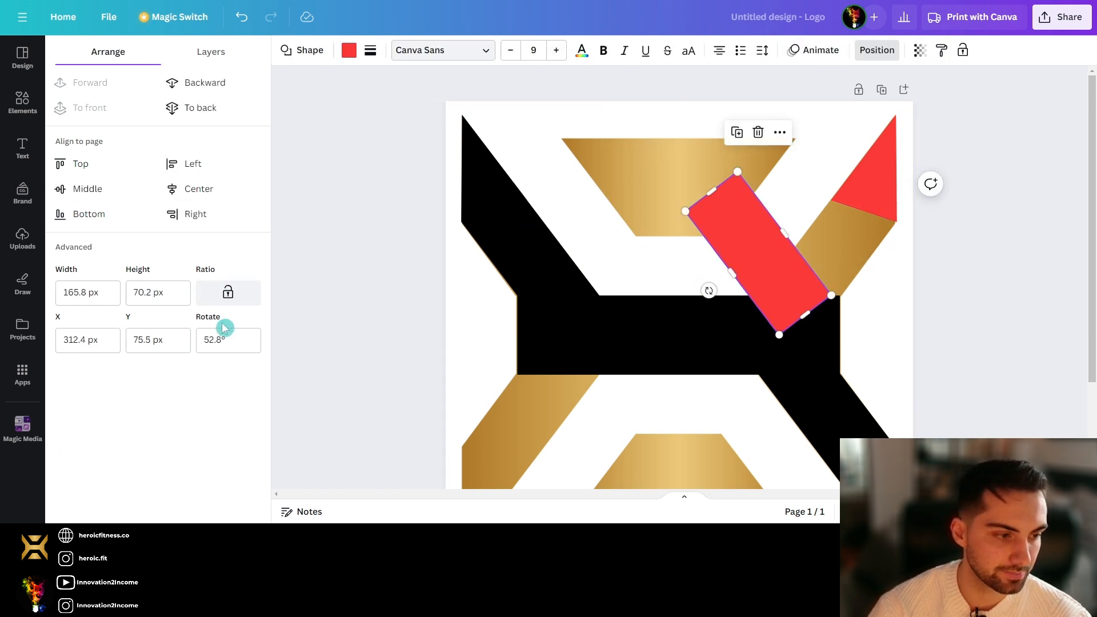
click(204, 340)
text(-)
key(Return)
drag(778, 237, 844, 247)
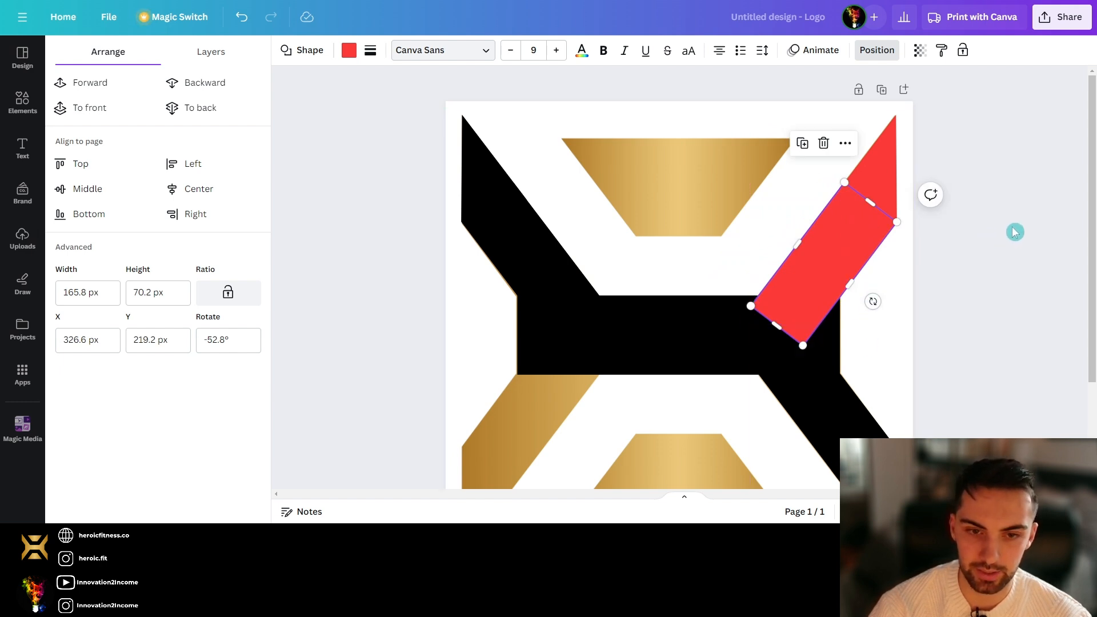
Step: Select the red triangle and red bar together and fill both with black
drag(1014, 233, 871, 212)
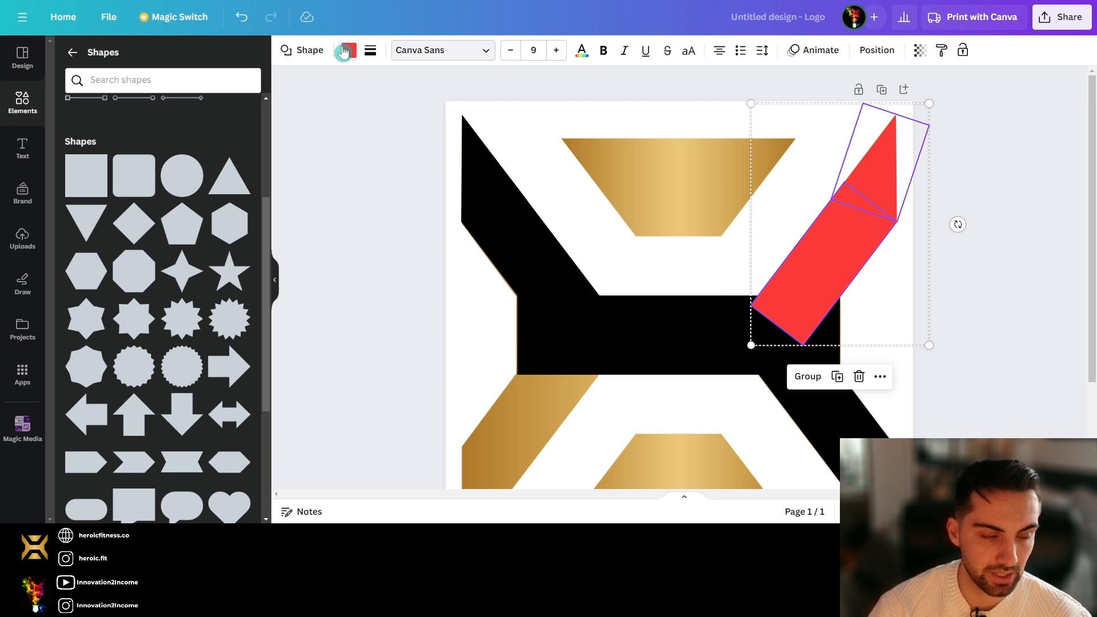
click(136, 127)
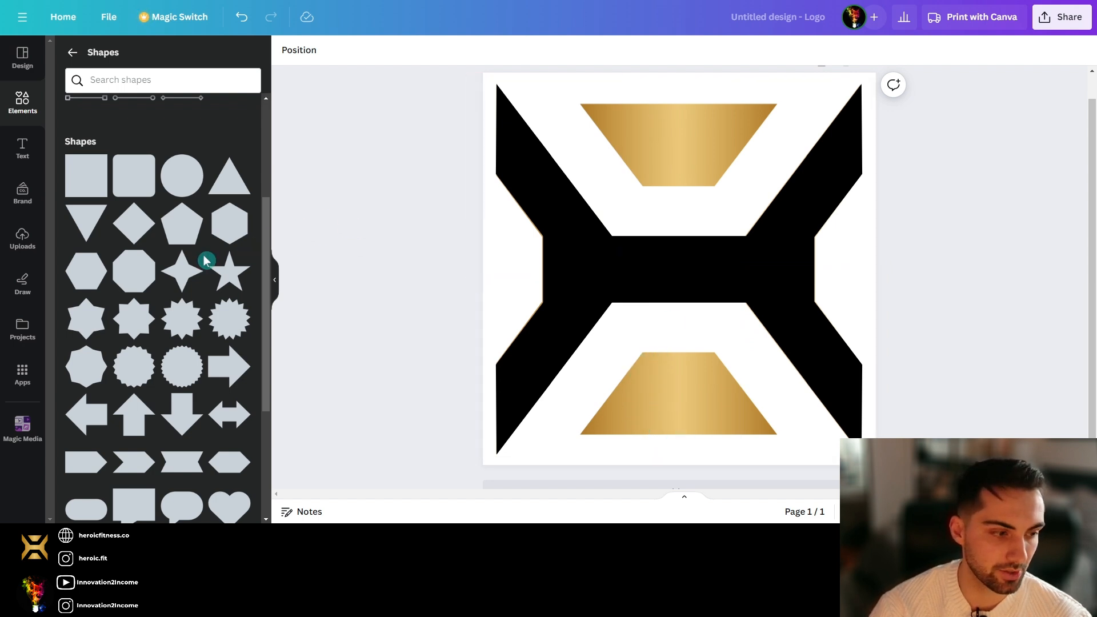
scroll(197, 268, down, 4)
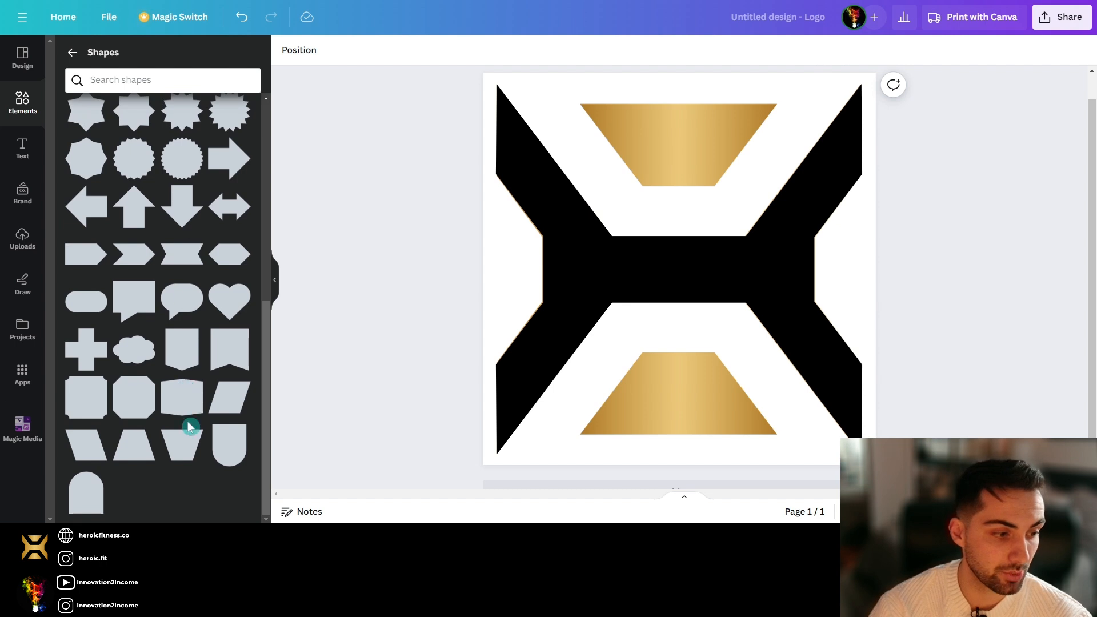
click(179, 455)
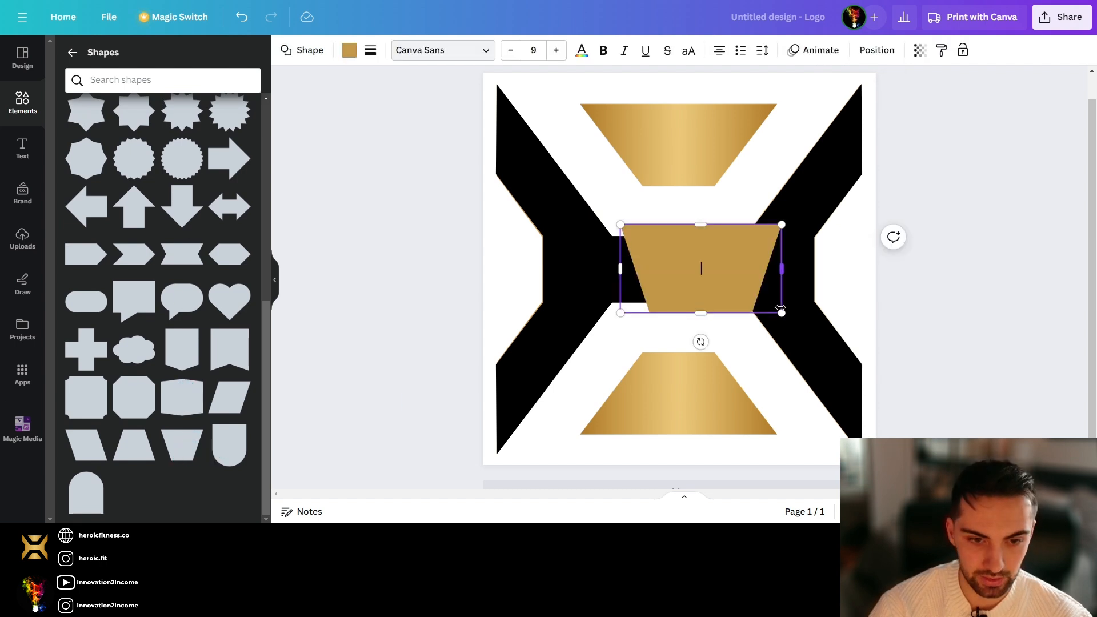
drag(782, 314, 705, 290)
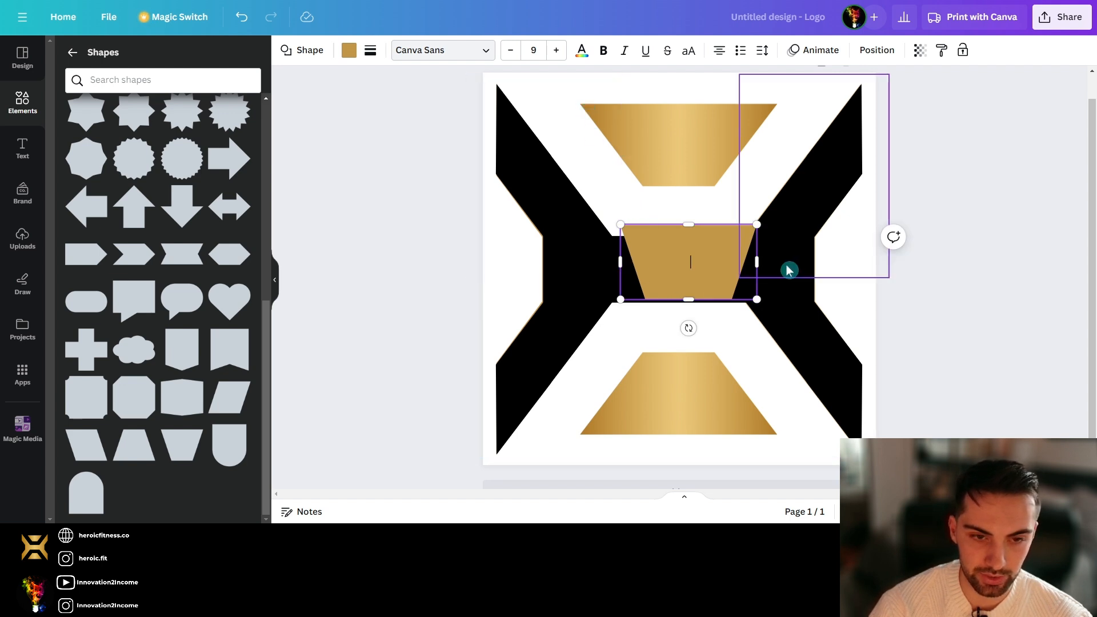
click(684, 264)
key(Delete)
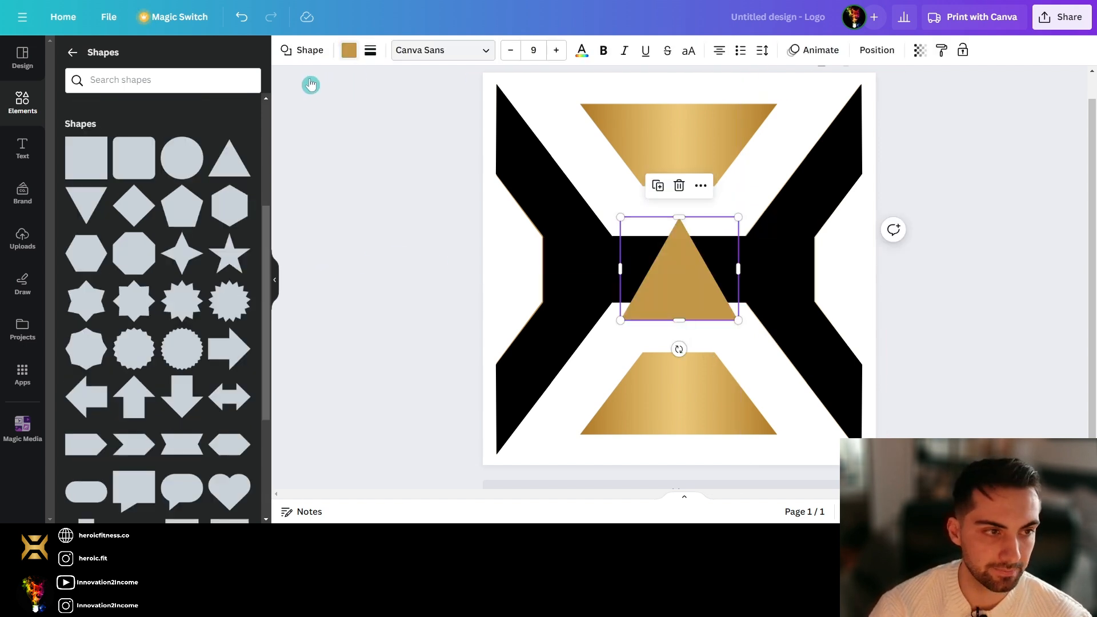
Step: Fill the new triangle with black and move it onto the lower gold trapezoid
click(349, 49)
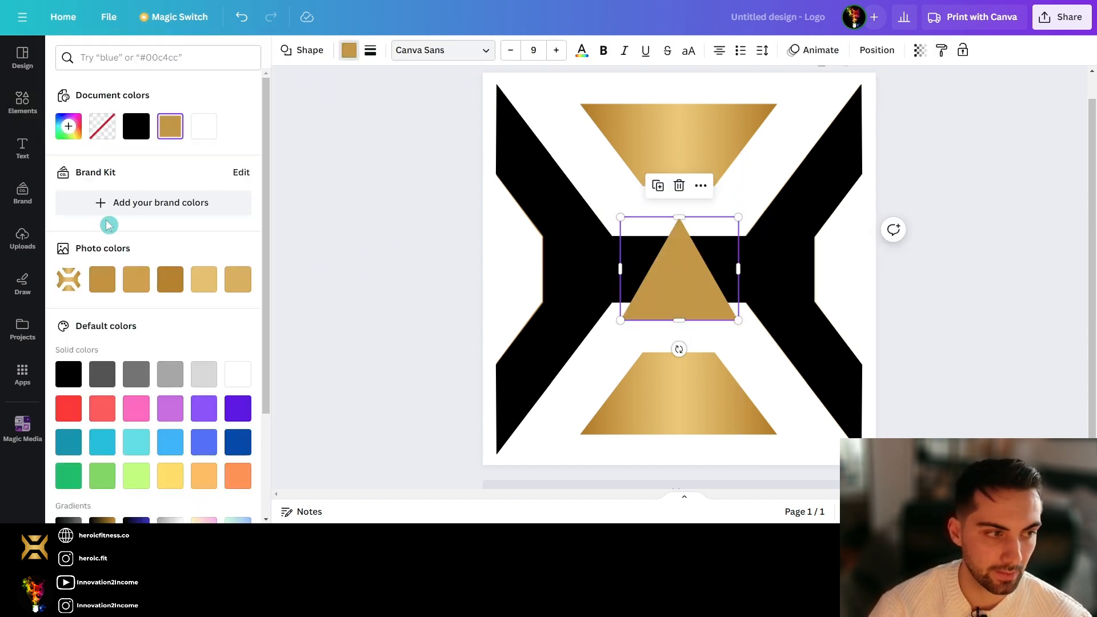
click(136, 126)
drag(688, 292, 645, 410)
Step: Resize the black triangle to the lower trapezoid's height and match its side to the trapezoid's left slope
scroll(643, 414, up, 2)
scroll(642, 420, down, 1)
mouse_move(619, 345)
mouse_down()
mouse_move(636, 323)
mouse_move(620, 252)
mouse_move(578, 228)
mouse_move(511, 216)
mouse_move(514, 238)
mouse_move(633, 266)
mouse_move(629, 235)
mouse_move(671, 240)
mouse_move(634, 184)
mouse_move(582, 221)
mouse_move(617, 338)
mouse_up()
drag(625, 242, 601, 267)
scroll(628, 279, up, 3)
drag(441, 383, 456, 382)
scroll(455, 372, down, 3)
drag(455, 229, 438, 229)
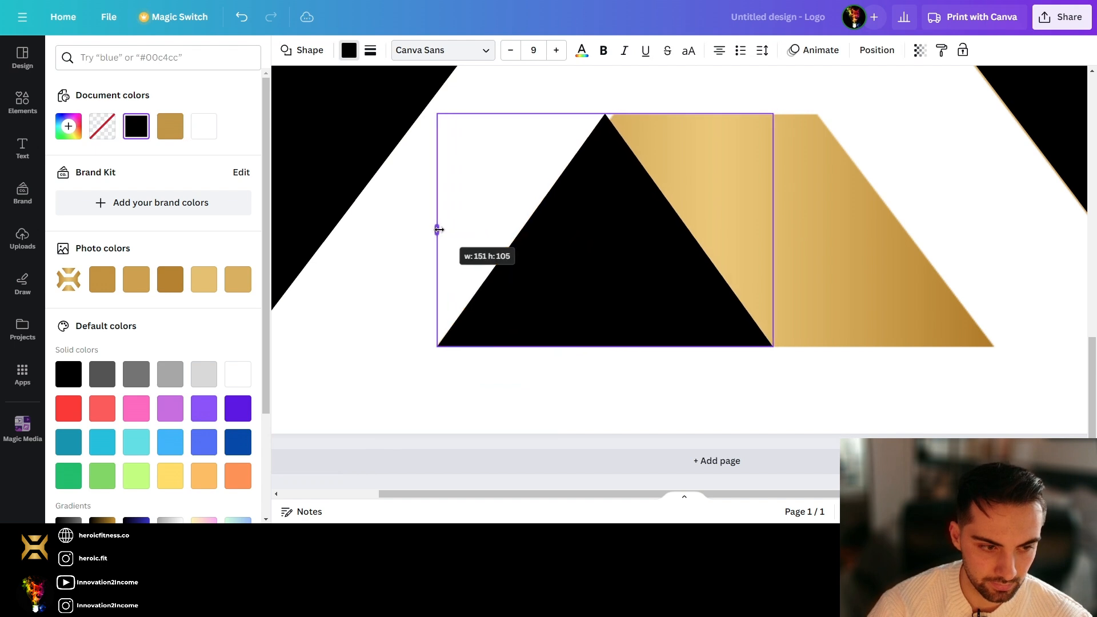
drag(773, 229, 791, 230)
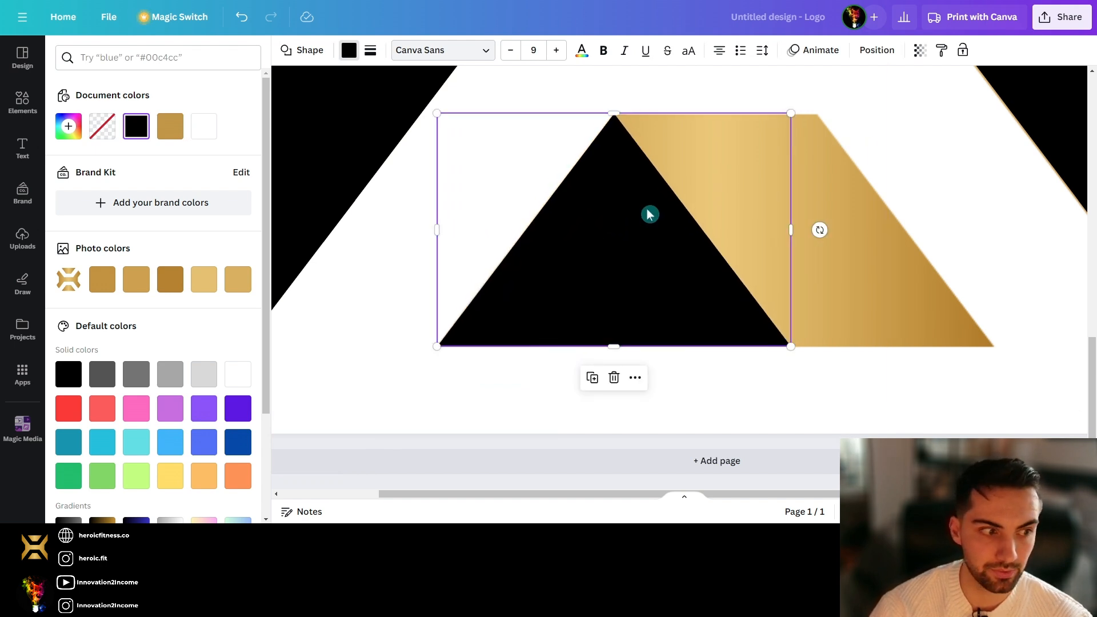
Step: Duplicate the black triangle onto the lower trapezoid's right side, and fill the middle gap with a second copy turned upside down and narrowed
click(589, 378)
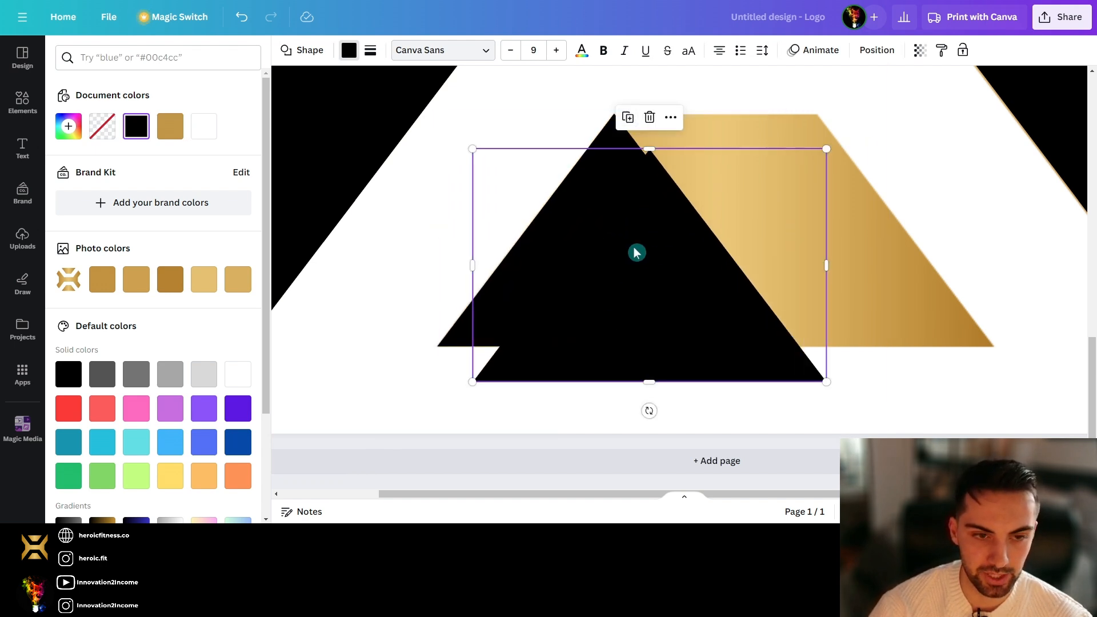
drag(692, 279, 816, 244)
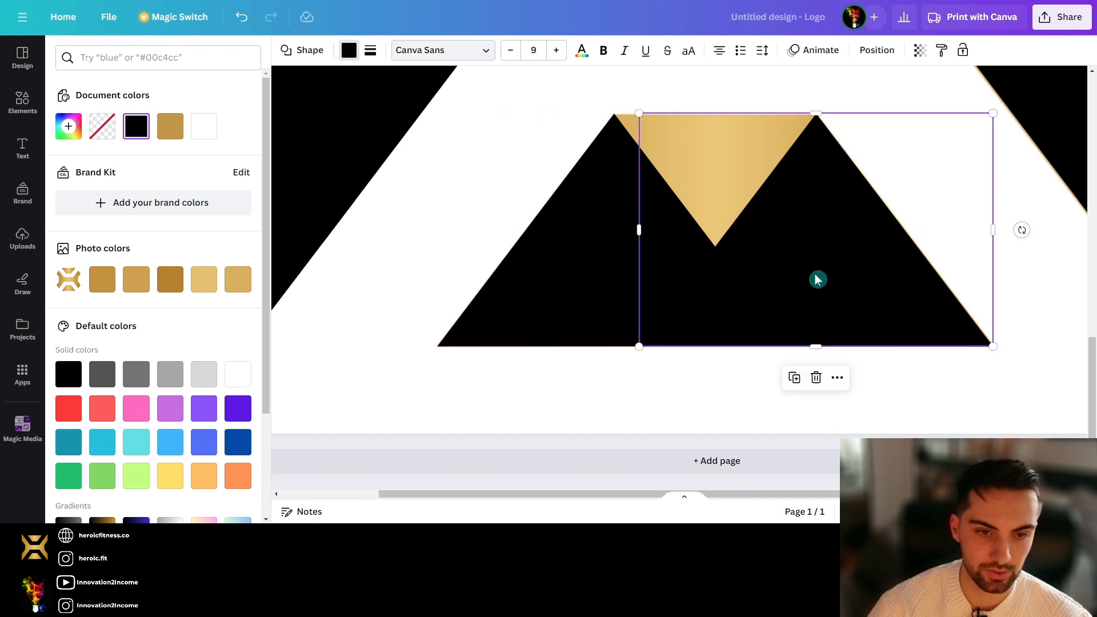
click(796, 378)
drag(811, 228, 718, 176)
drag(928, 187, 492, 193)
drag(788, 113, 779, 156)
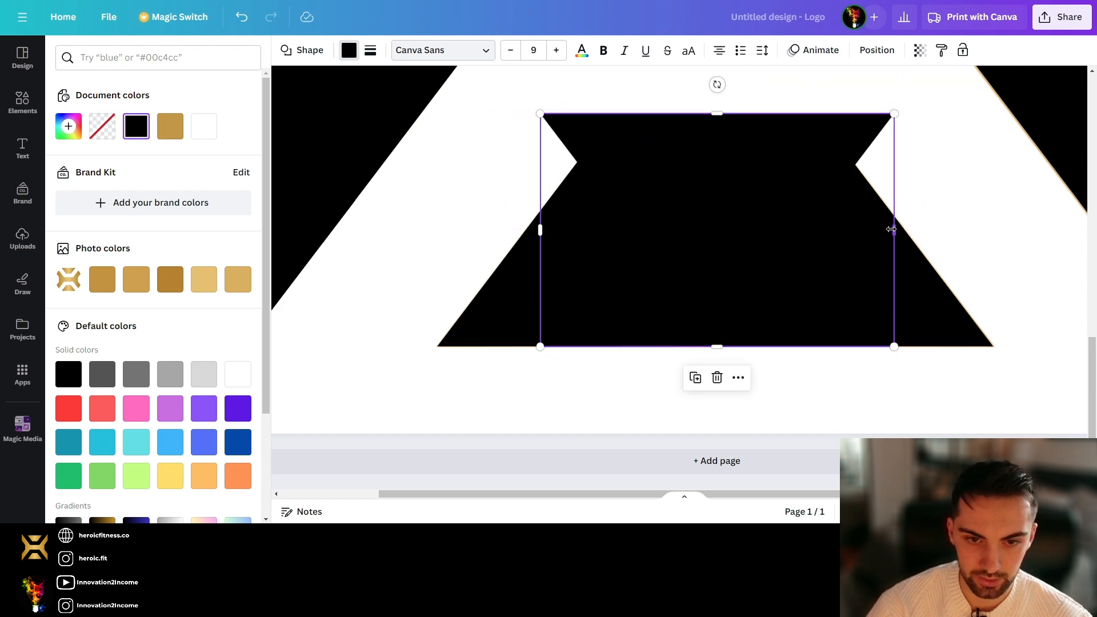
drag(892, 231, 814, 228)
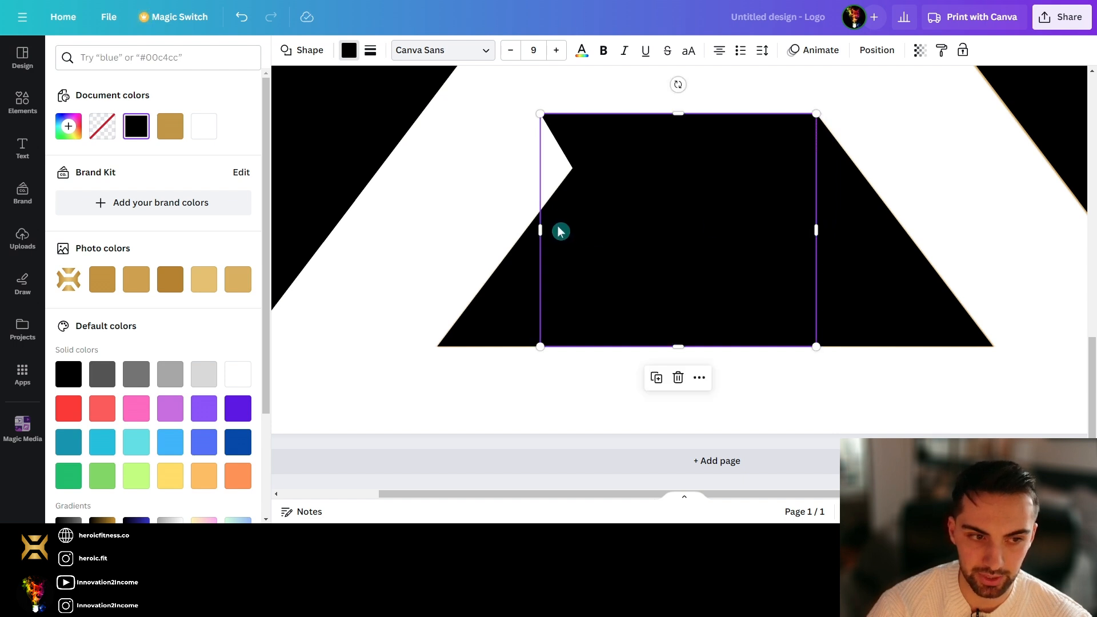
drag(541, 231, 639, 229)
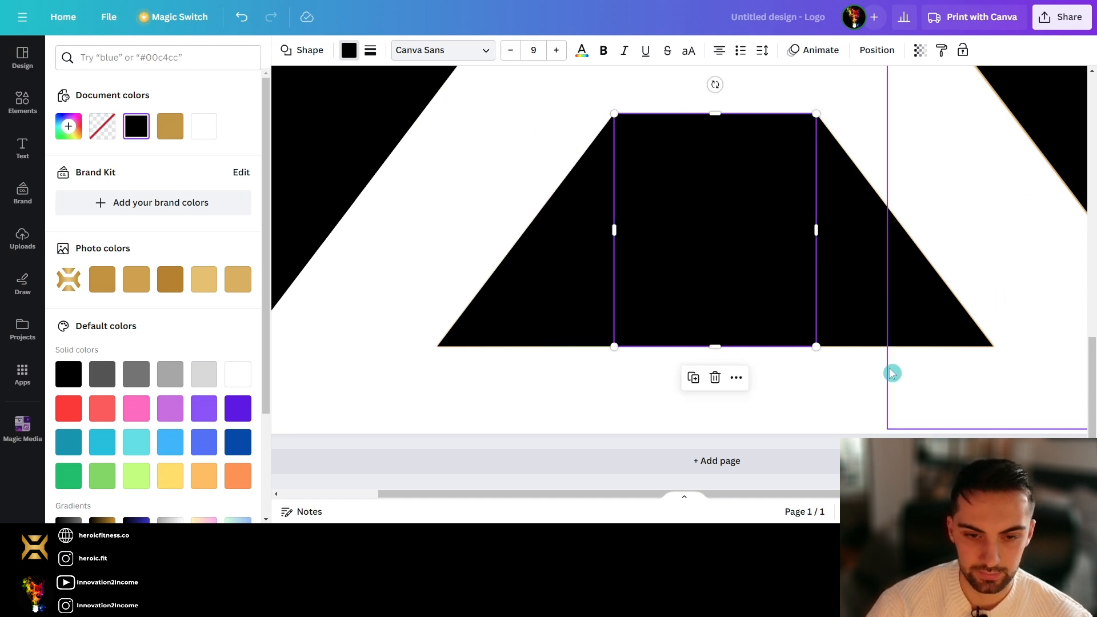
Step: Select the three black triangles covering the lower trapezoid and group them
shift+click(871, 290)
shift+click(565, 230)
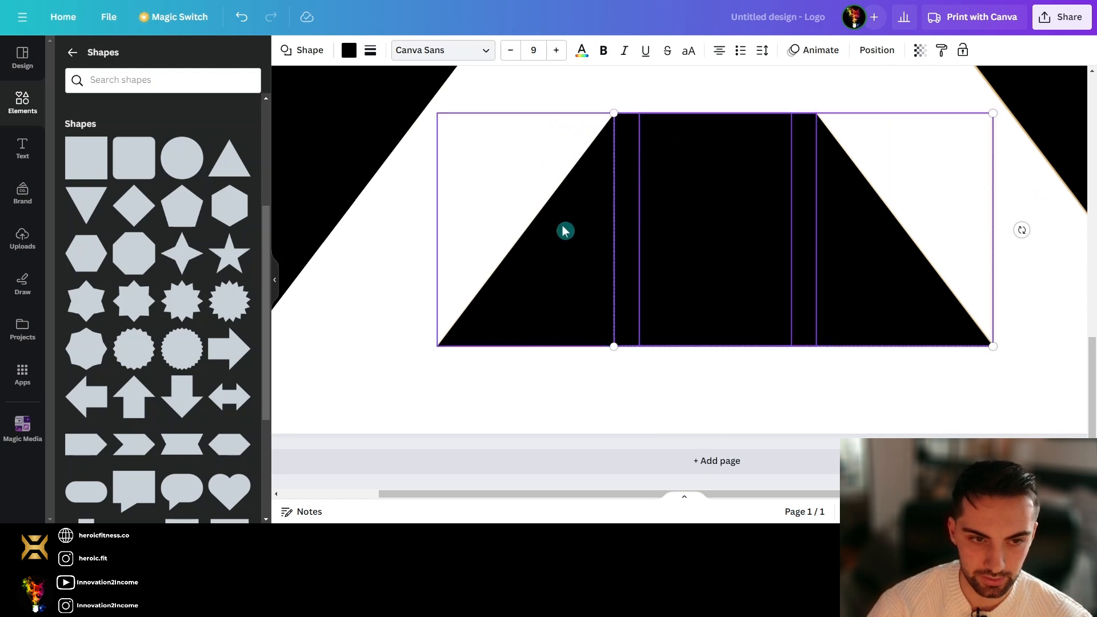
right_click(576, 227)
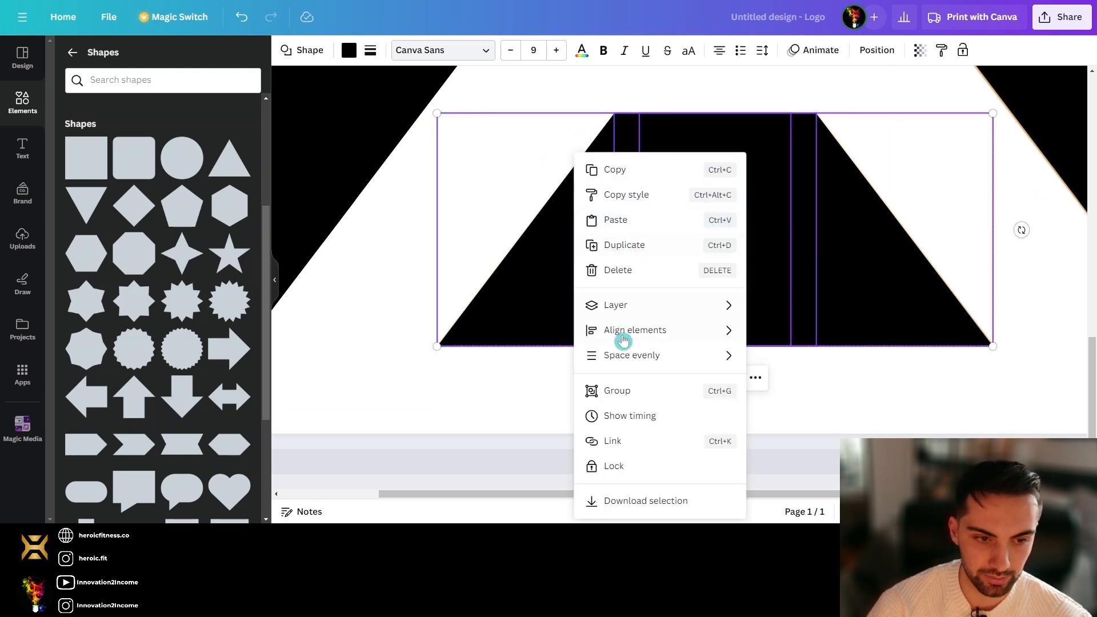
click(630, 403)
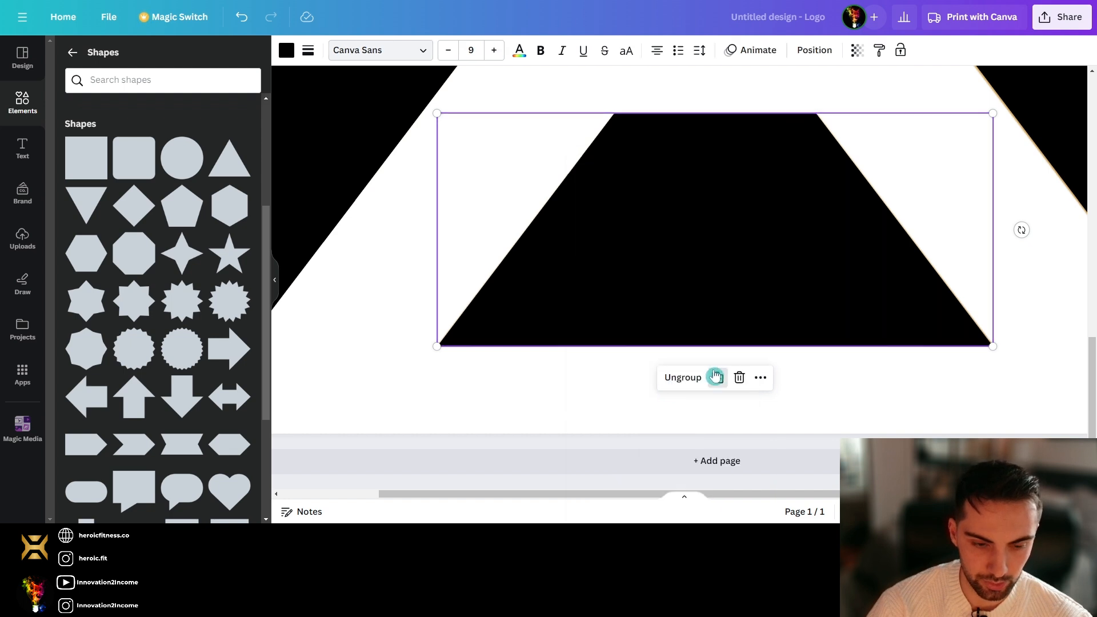
Step: Duplicate the black trapezoid group, move the copy over the upper gold trapezoid, and rotate it upside down to cover it
click(715, 378)
scroll(723, 270, down, 1)
scroll(724, 269, down, 2)
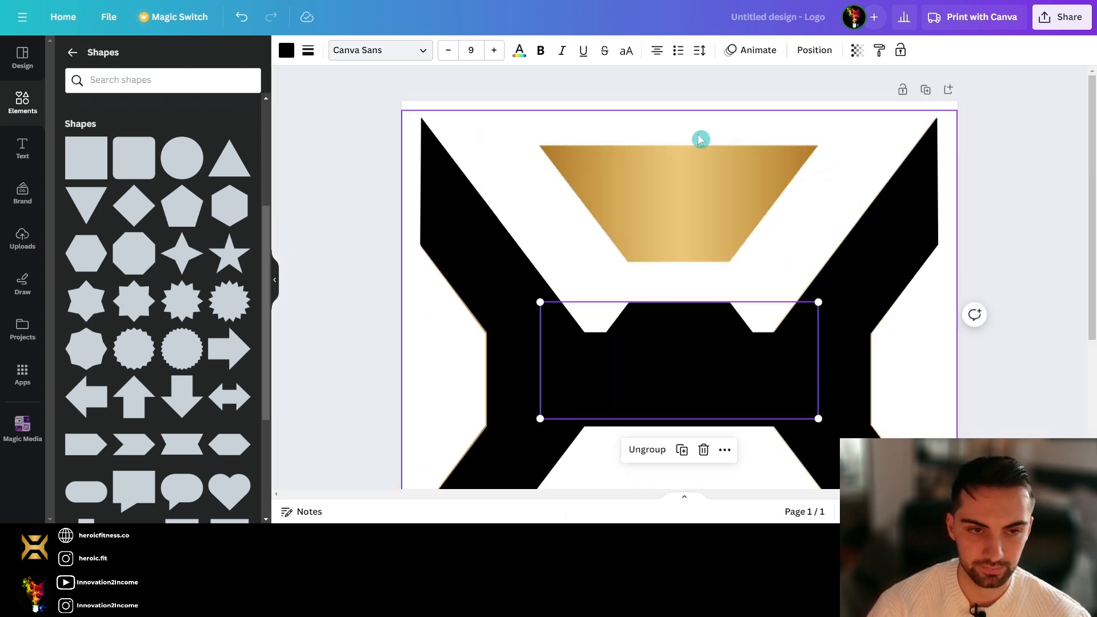
drag(681, 355, 681, 199)
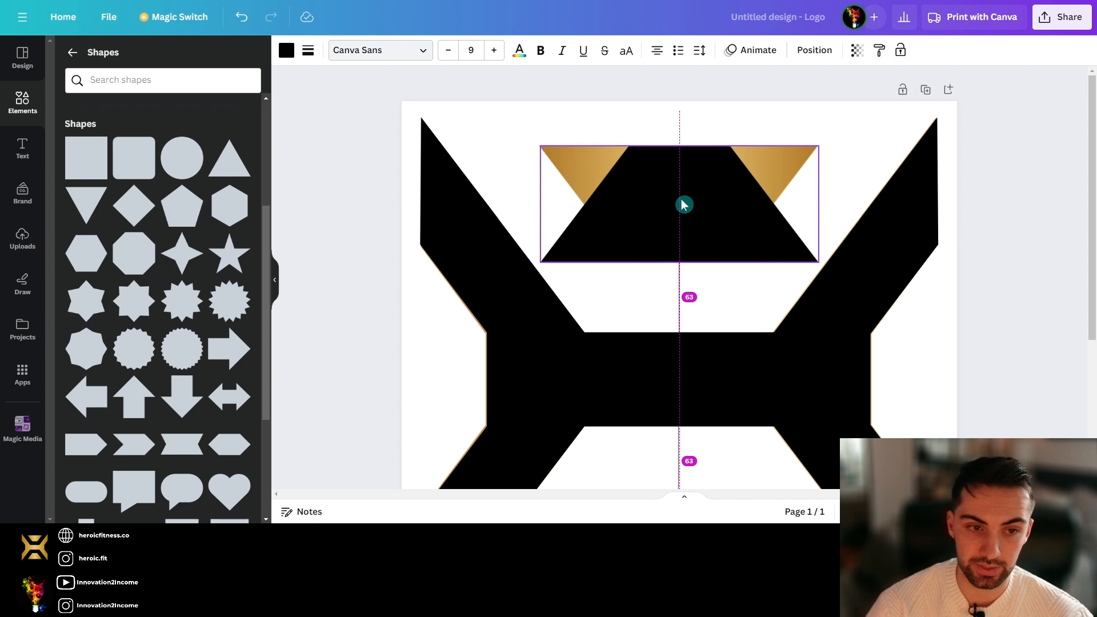
drag(684, 204, 686, 202)
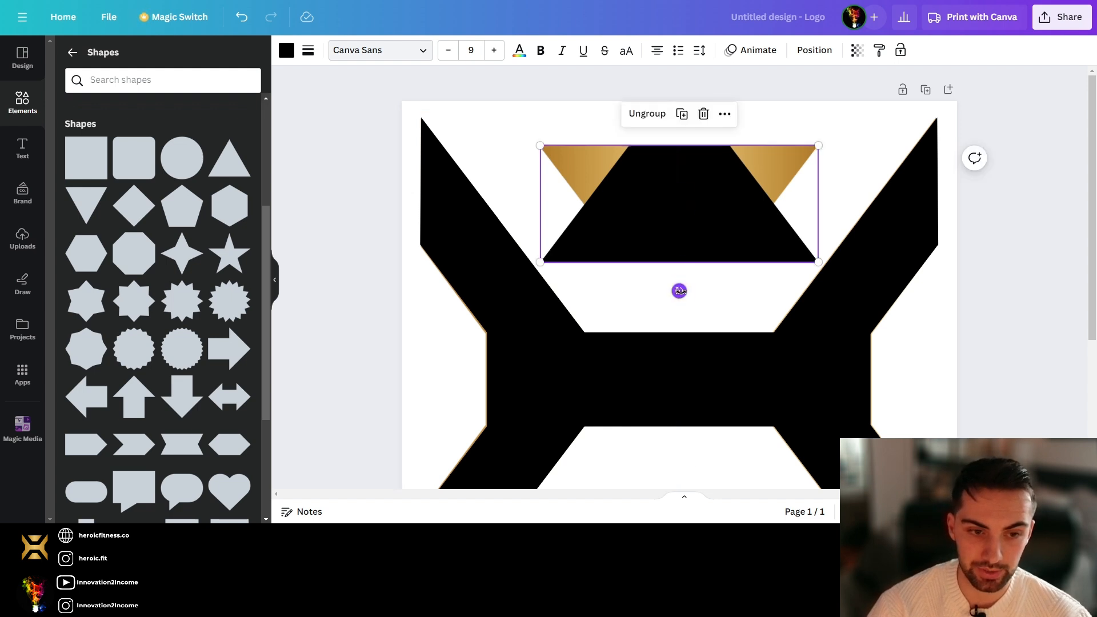
drag(679, 291, 680, 86)
click(981, 171)
Step: Select and group all the traced logo shapes, and try a black-to-gold gradient fill on the group
scroll(919, 279, down, 1)
scroll(922, 280, down, 1)
scroll(922, 281, up, 1)
scroll(922, 280, down, 3)
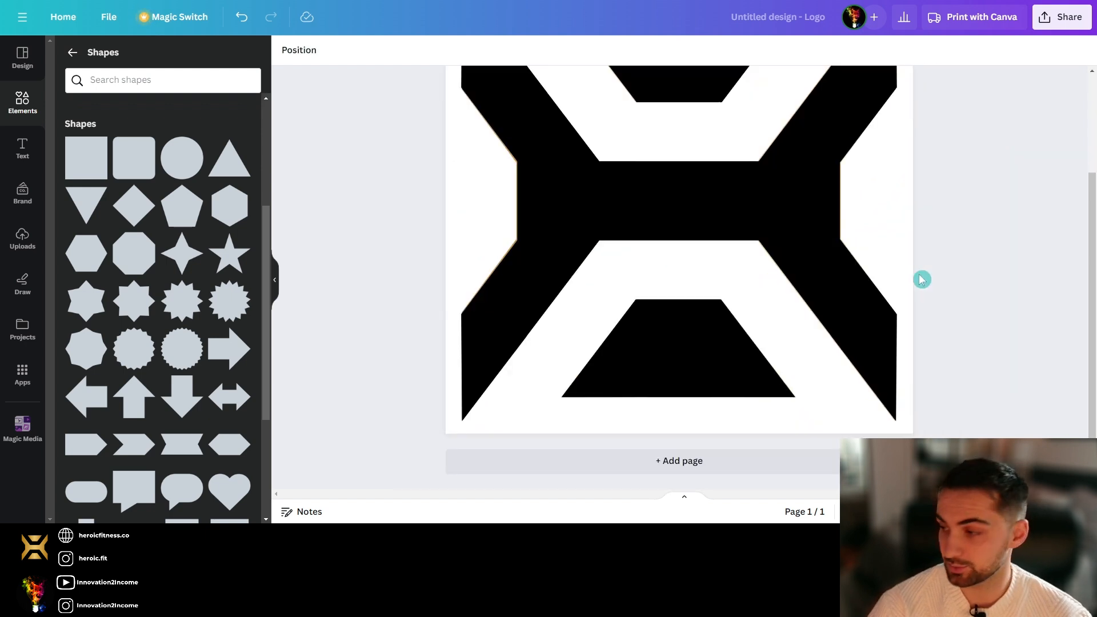
scroll(876, 292, up, 3)
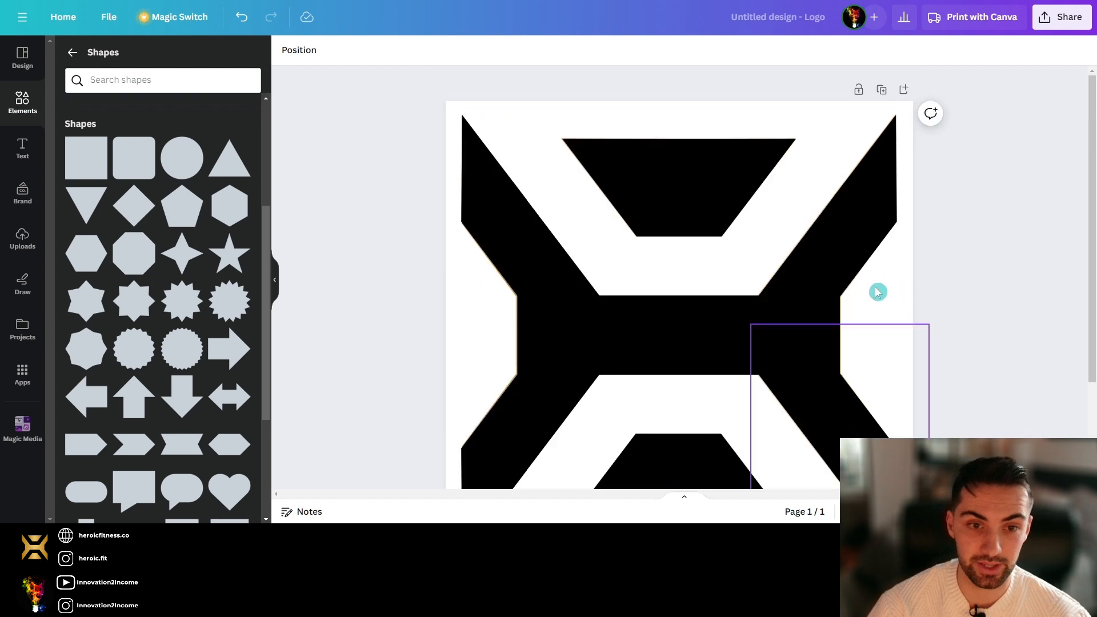
scroll(877, 291, down, 1)
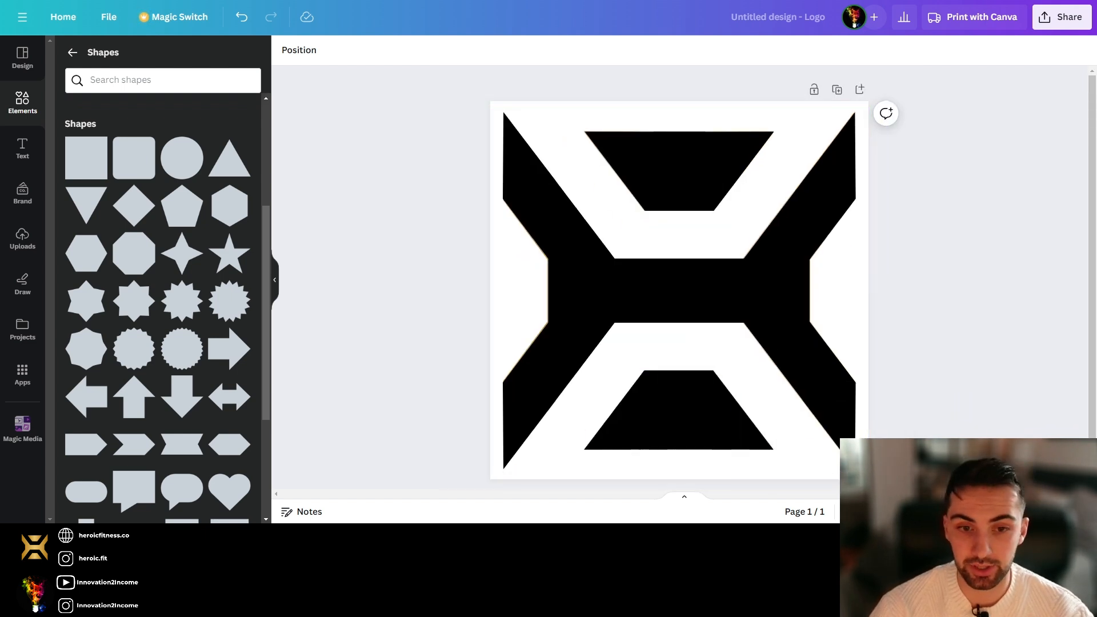
drag(994, 441, 430, 99)
click(640, 136)
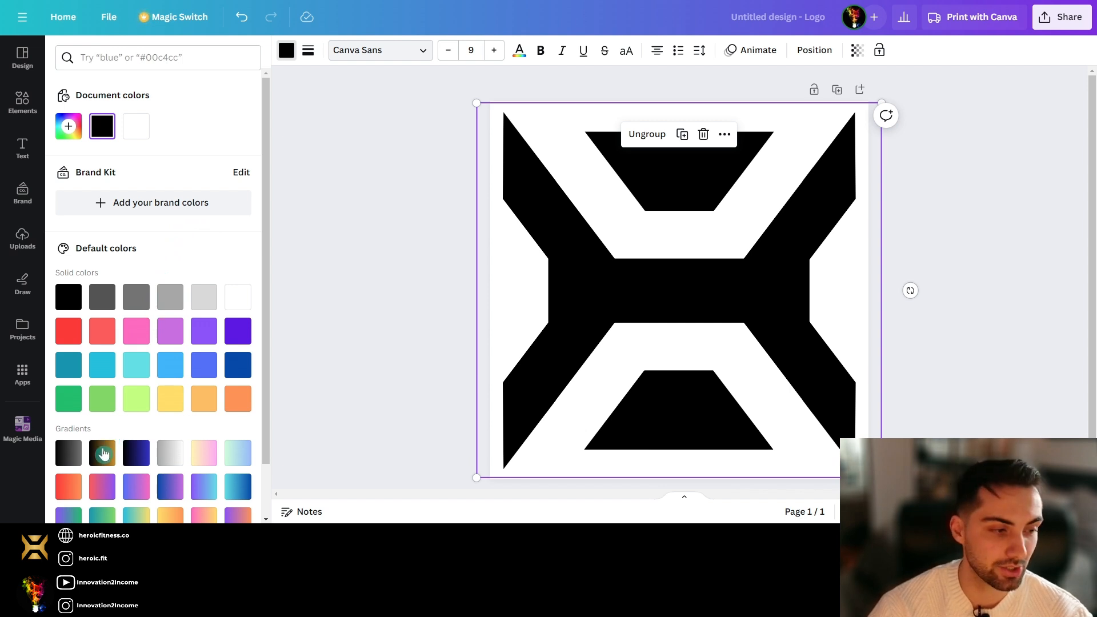
click(103, 455)
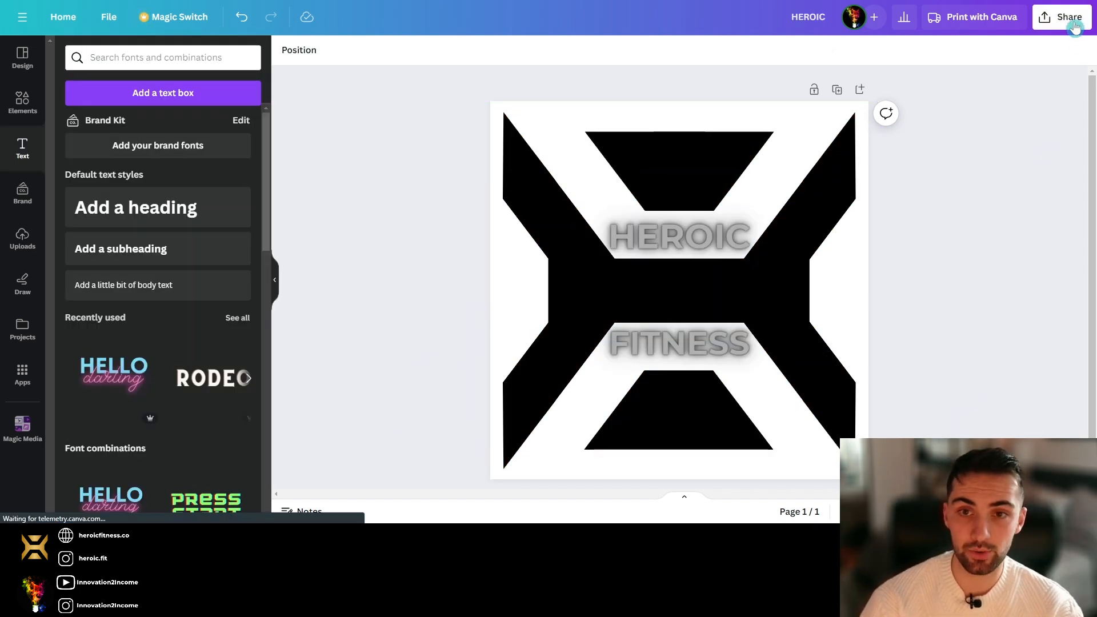
Step: Open the download settings for the HEROIC design and enable a transparent background for the PNG
click(1075, 26)
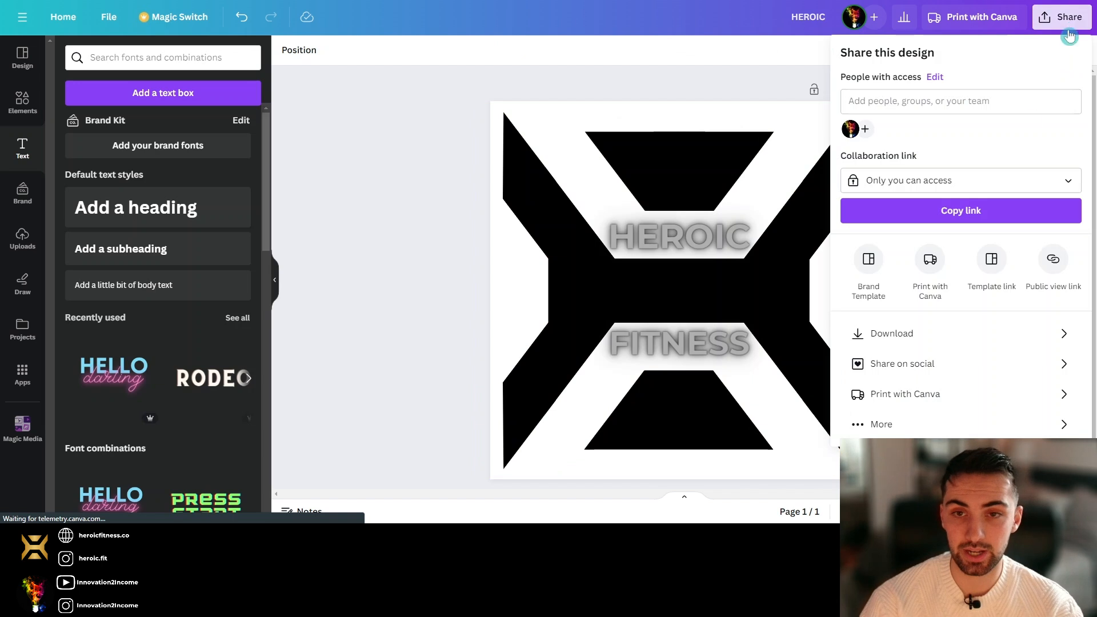
click(881, 331)
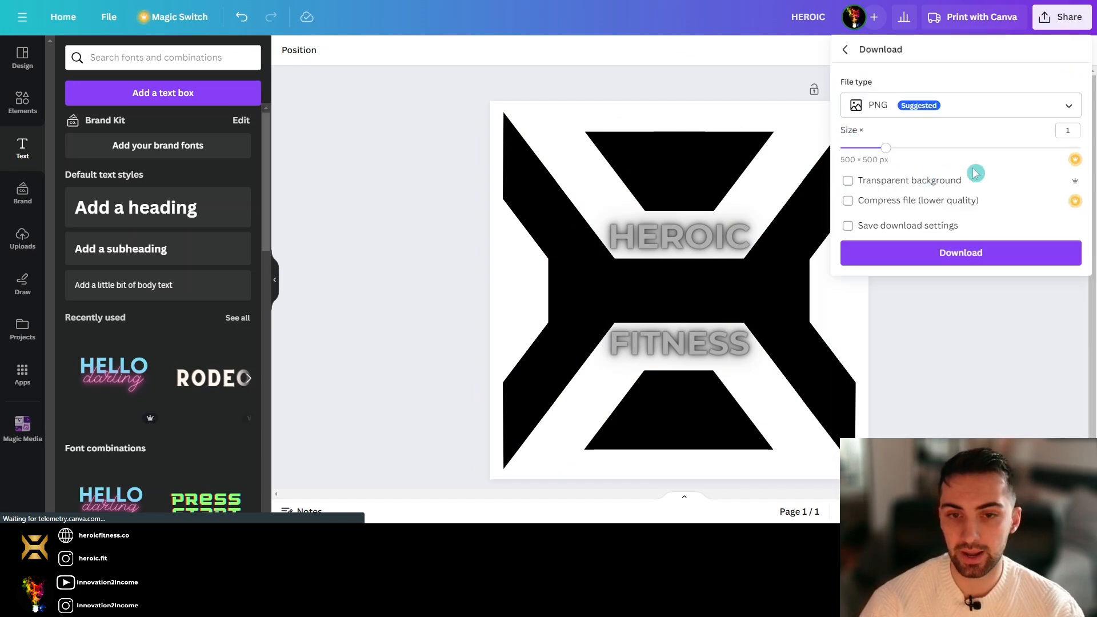
click(900, 189)
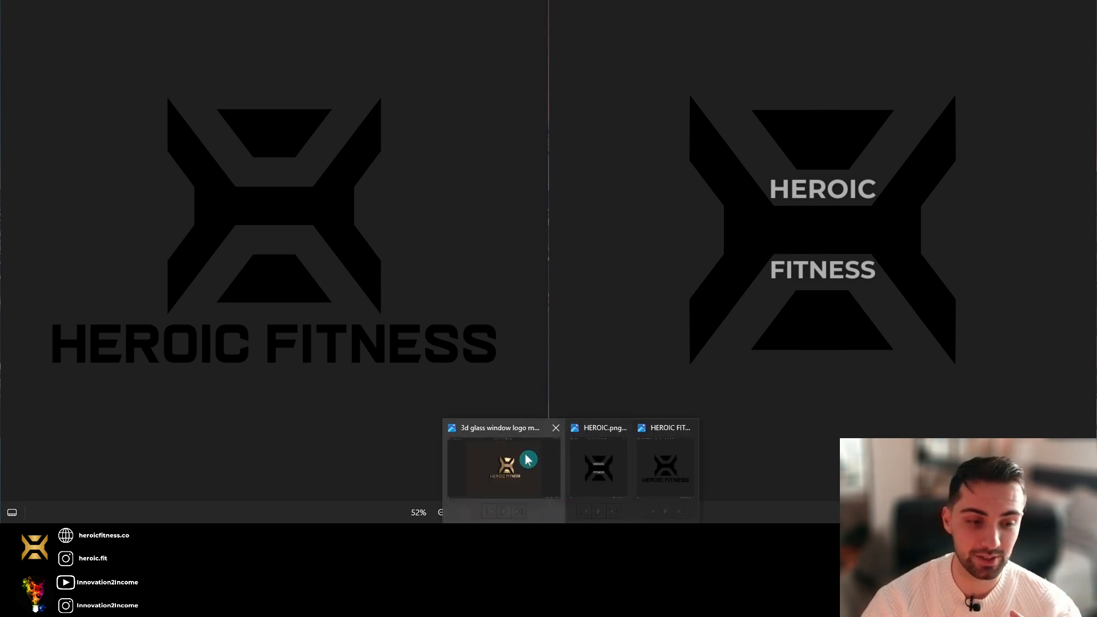
Step: Switch to the image viewer window with the 3D glass window logo mockup
click(522, 454)
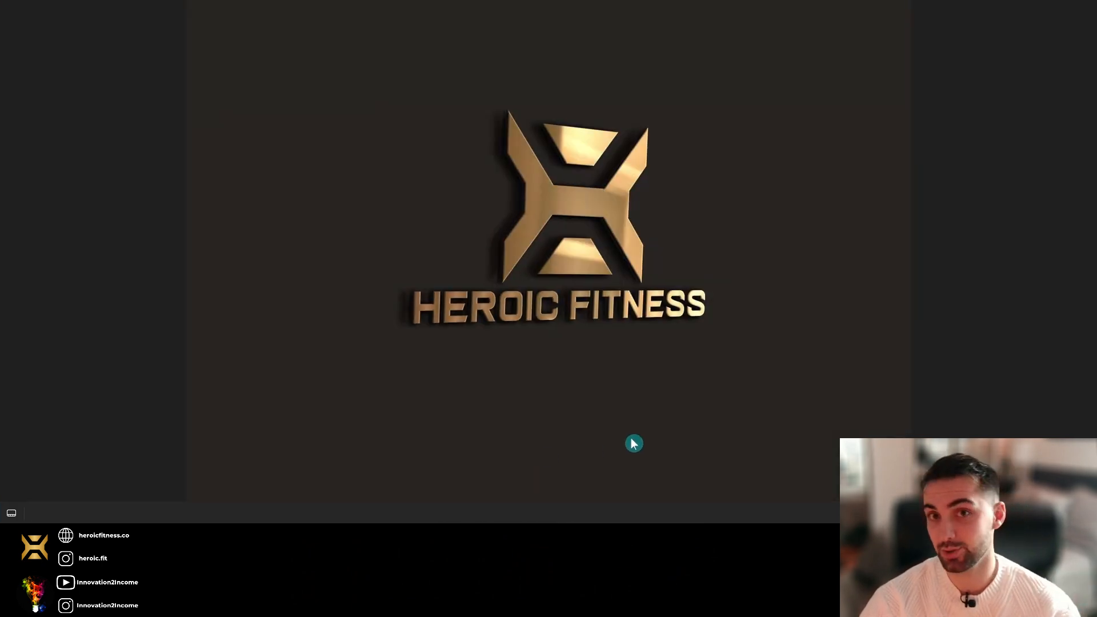